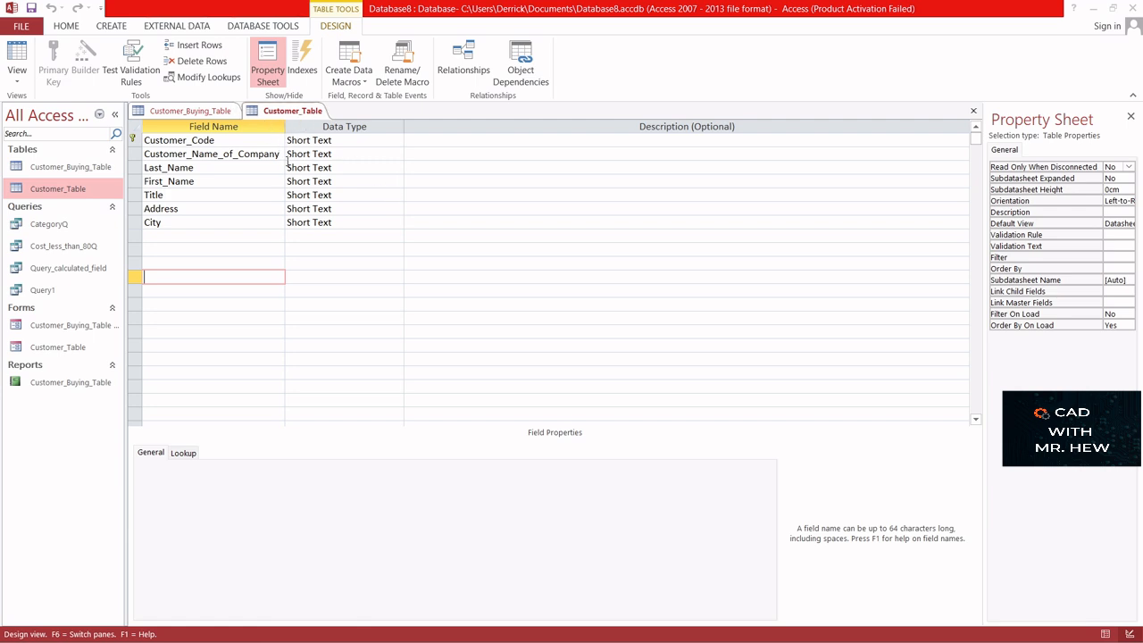
Add a field named Rating below City in Customer_Table's design and start the Lookup Wizard as its data type.
{"action": "left_click", "coordinate": [15, 57]}
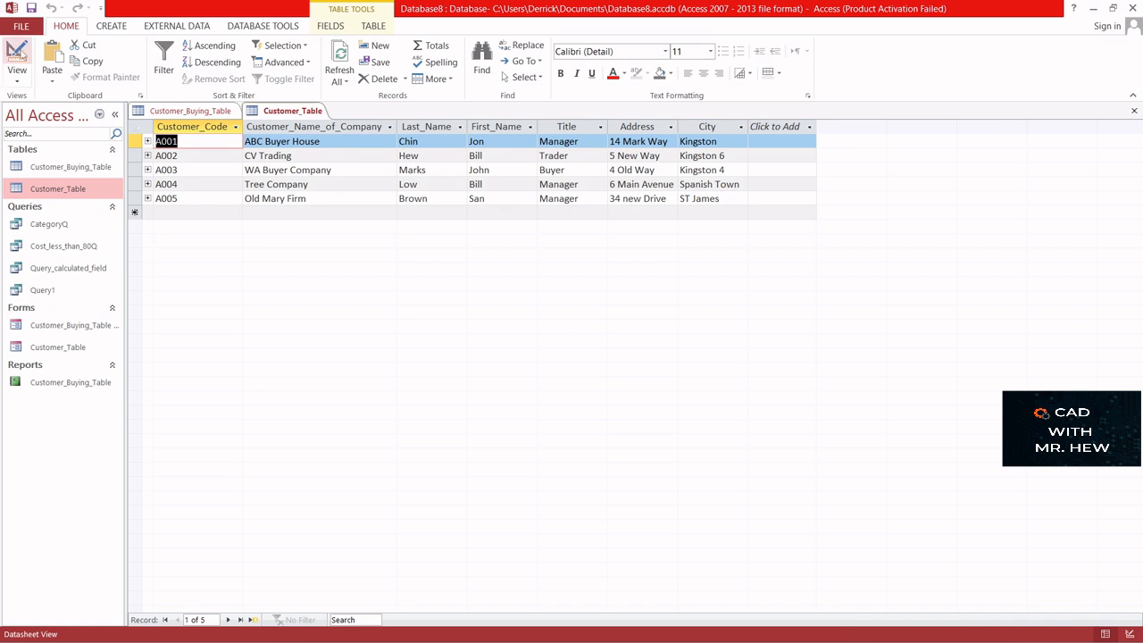
{"action": "left_click", "coordinate": [17, 53]}
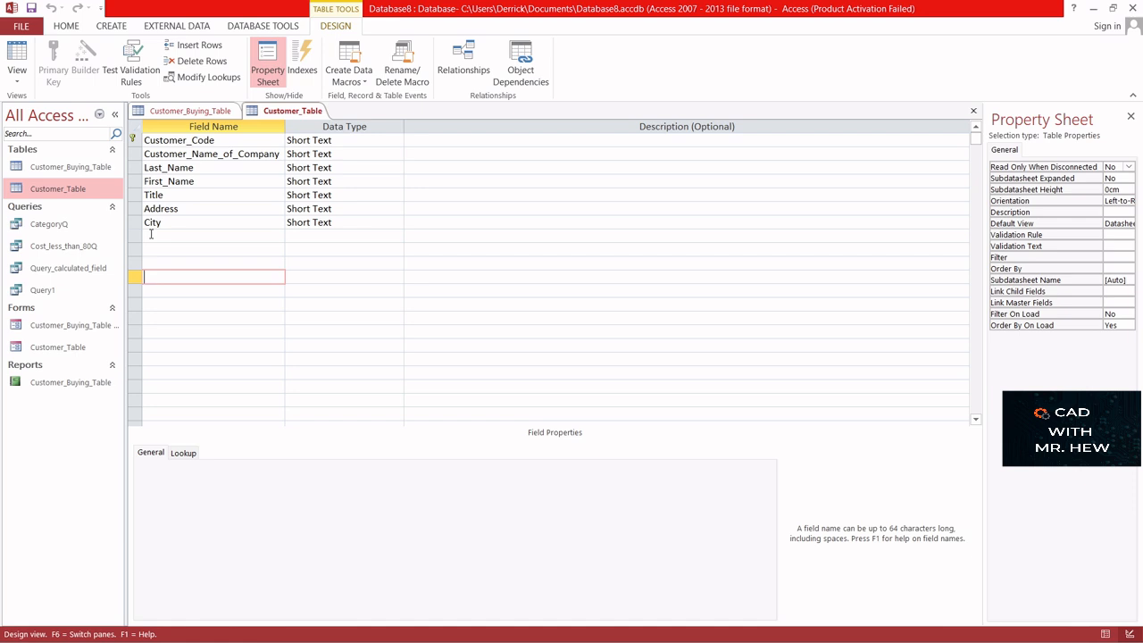
{"action": "left_click", "coordinate": [152, 236]}
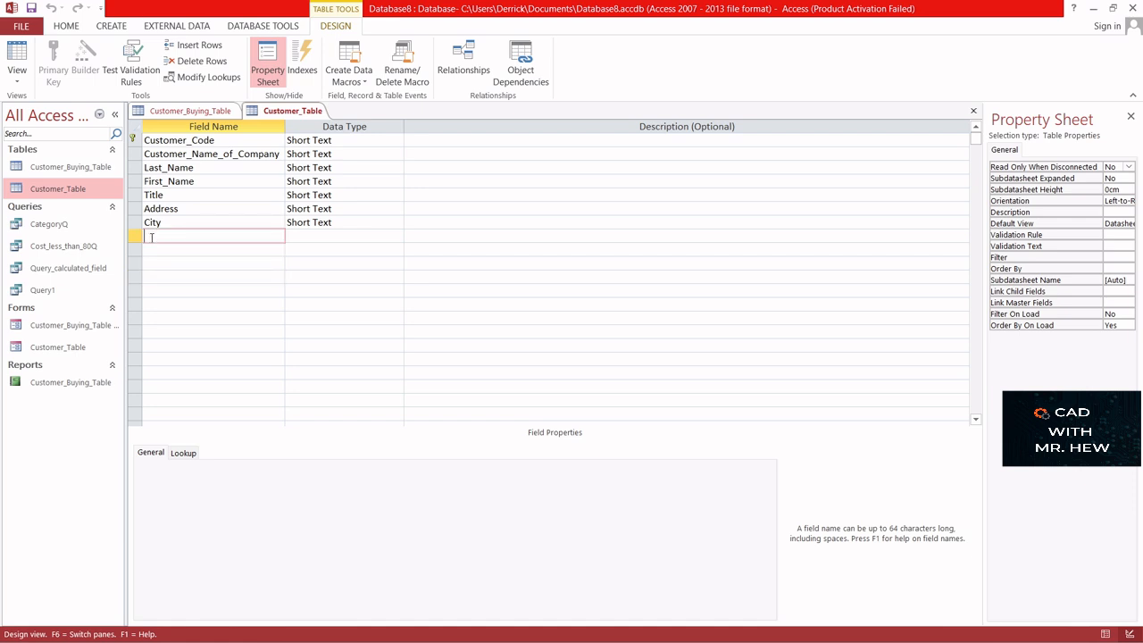
{"action": "type", "text": "Rating"}
{"action": "left_click", "coordinate": [394, 236]}
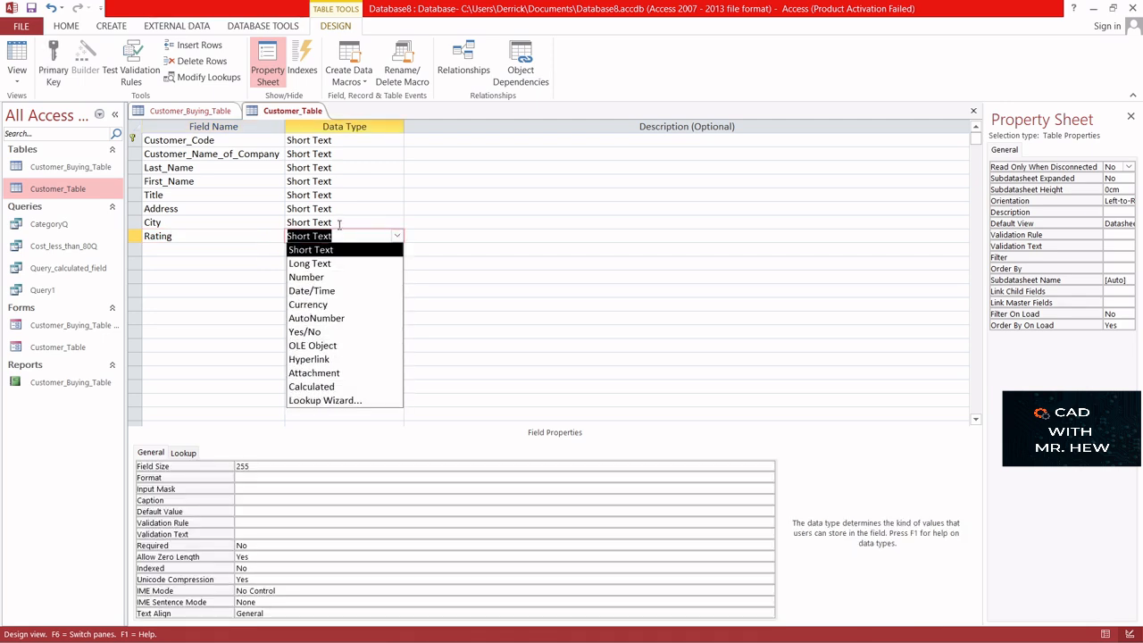
{"action": "left_click", "coordinate": [330, 404]}
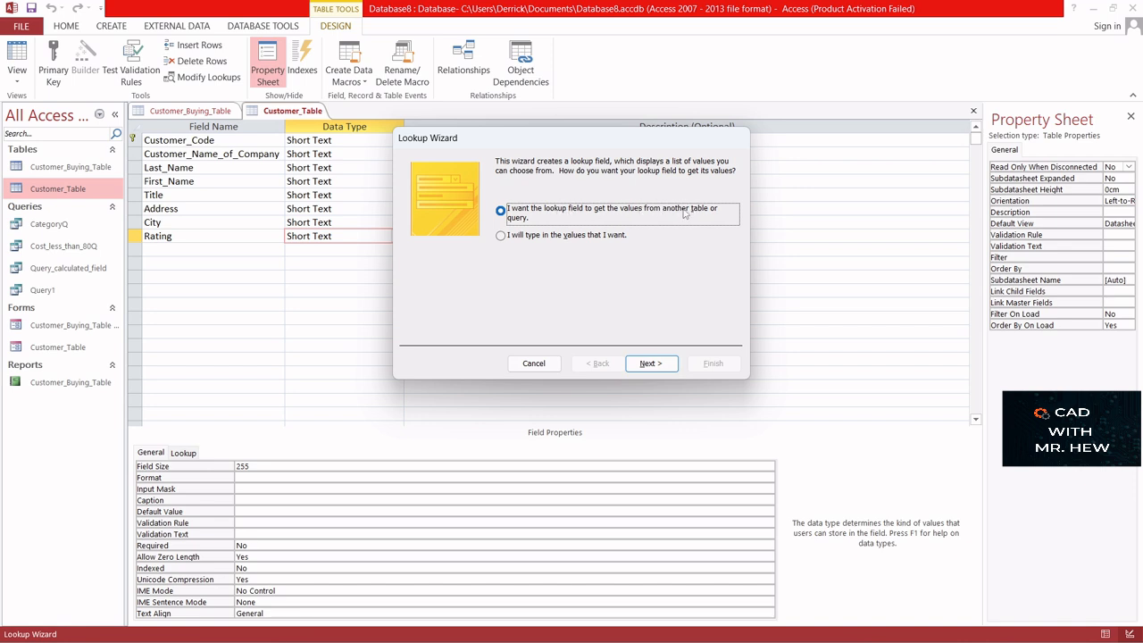
Choose to enter the lookup values manually and list 1, 2 and 3 in a single column.
{"action": "left_click", "coordinate": [501, 237]}
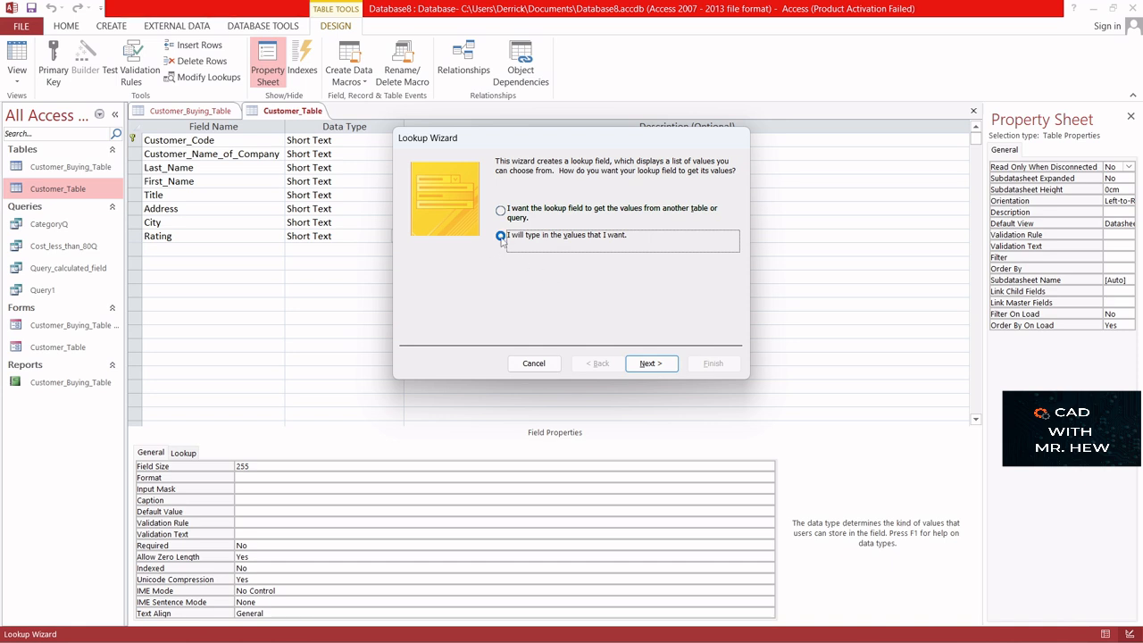
{"action": "left_click", "coordinate": [661, 367]}
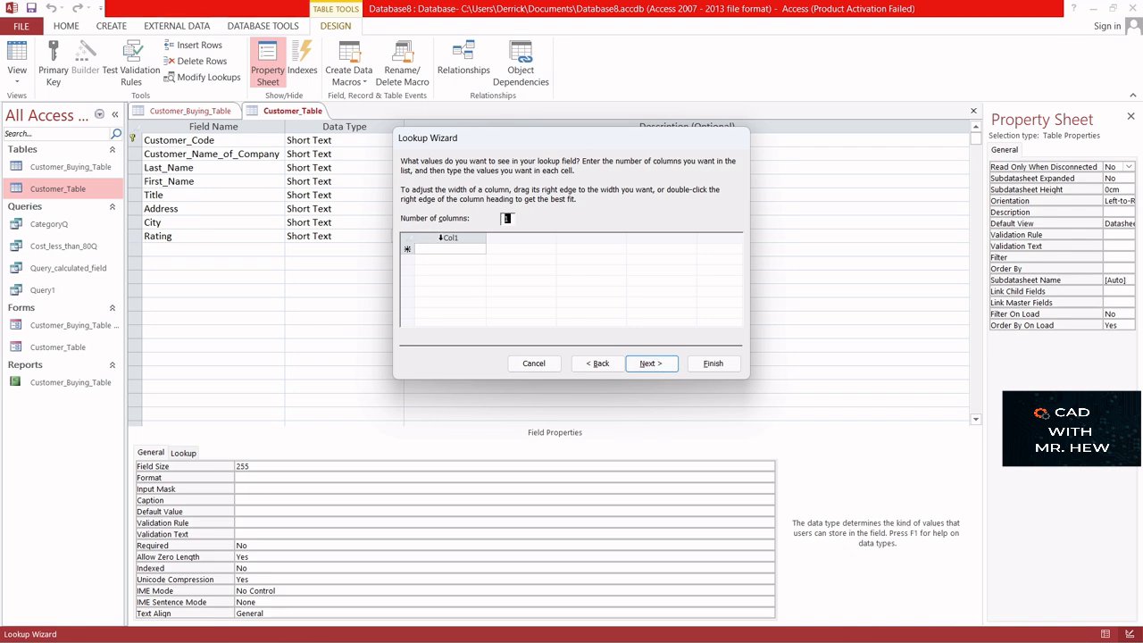
{"action": "left_click", "coordinate": [446, 250]}
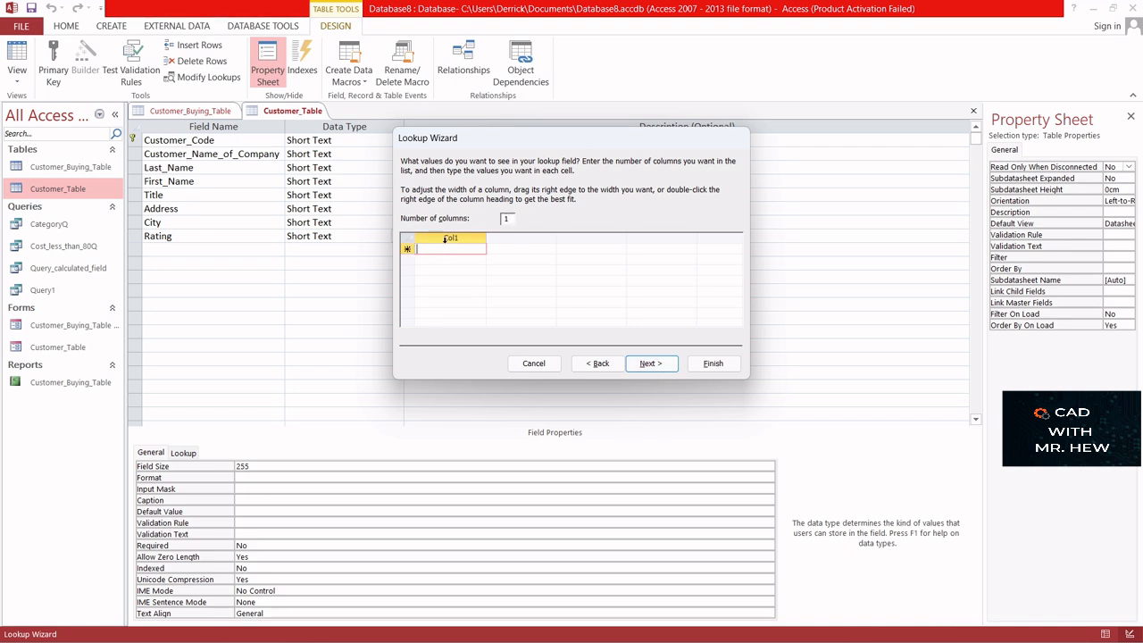
{"action": "type", "text": "1"}
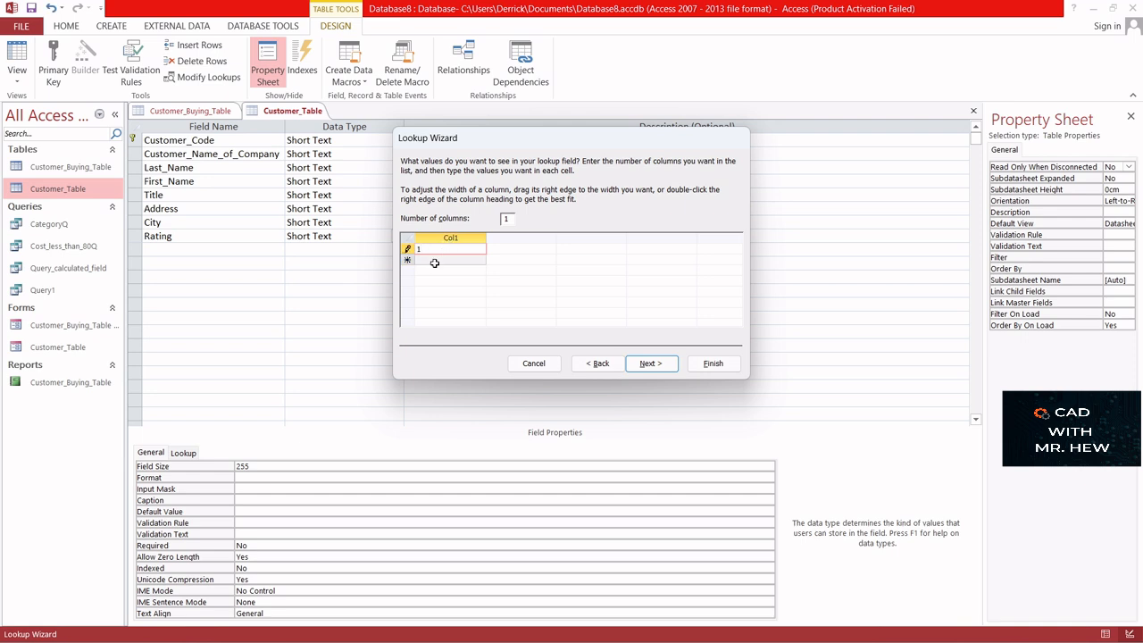
{"action": "left_click", "coordinate": [434, 263]}
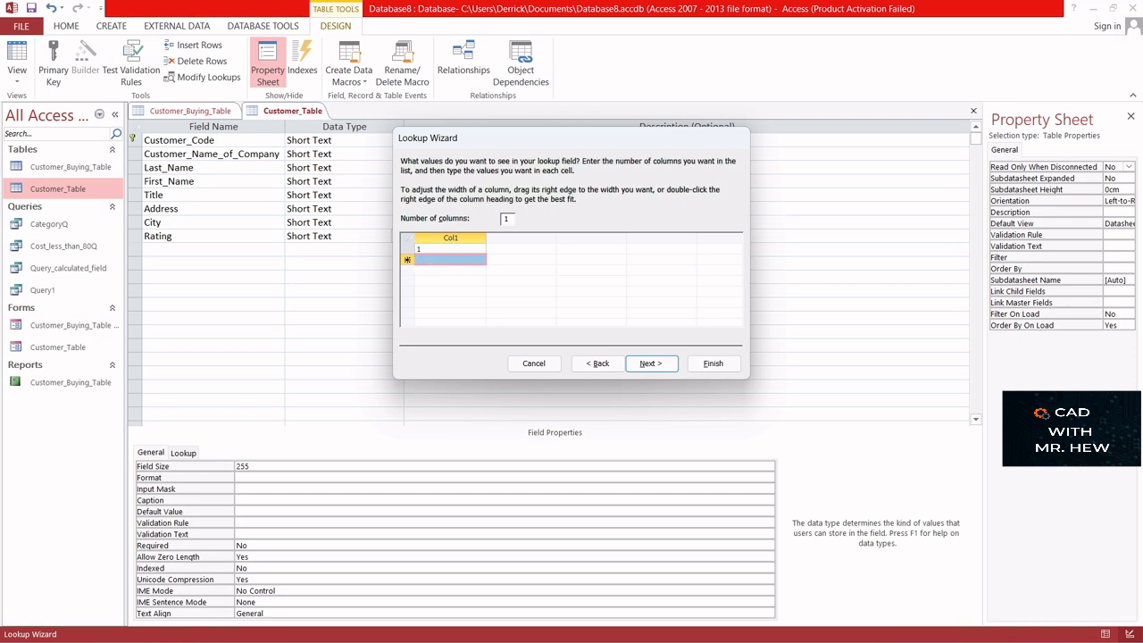
{"action": "type", "text": "2"}
{"action": "type", "text": "3"}
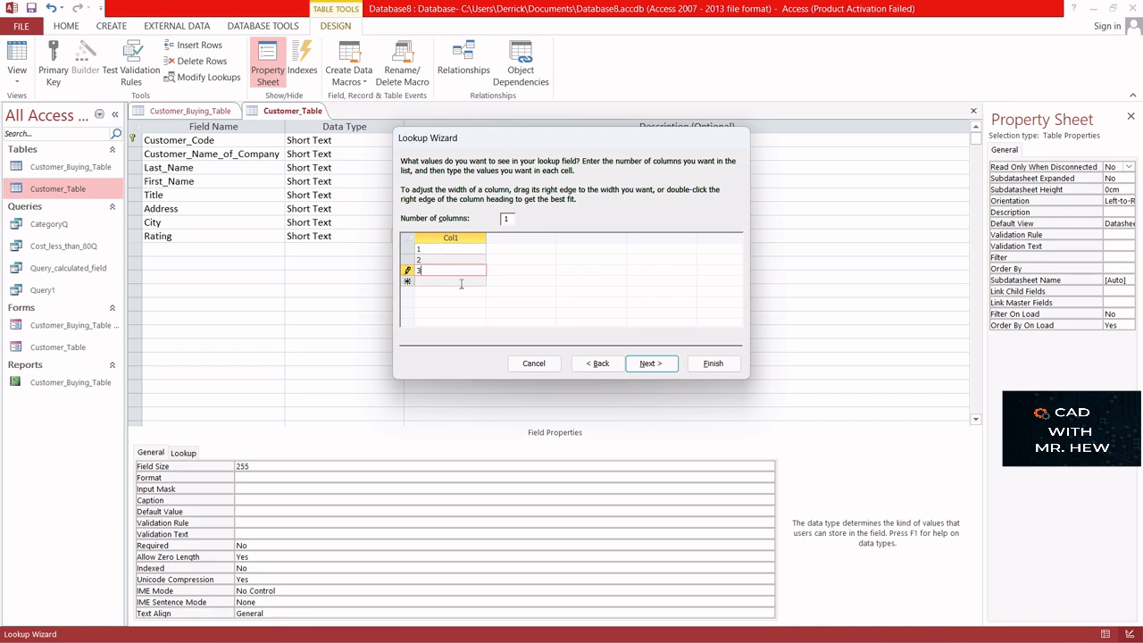
Limit Rating entries to the list and finish the Lookup Wizard.
{"action": "left_click", "coordinate": [651, 363]}
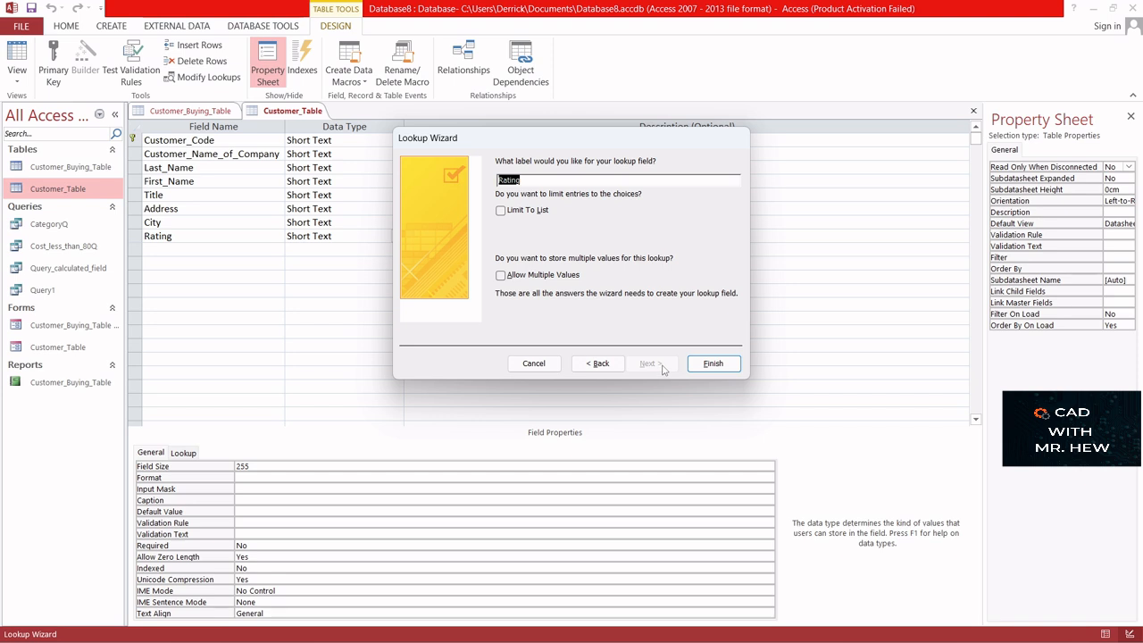
{"action": "left_click", "coordinate": [502, 211]}
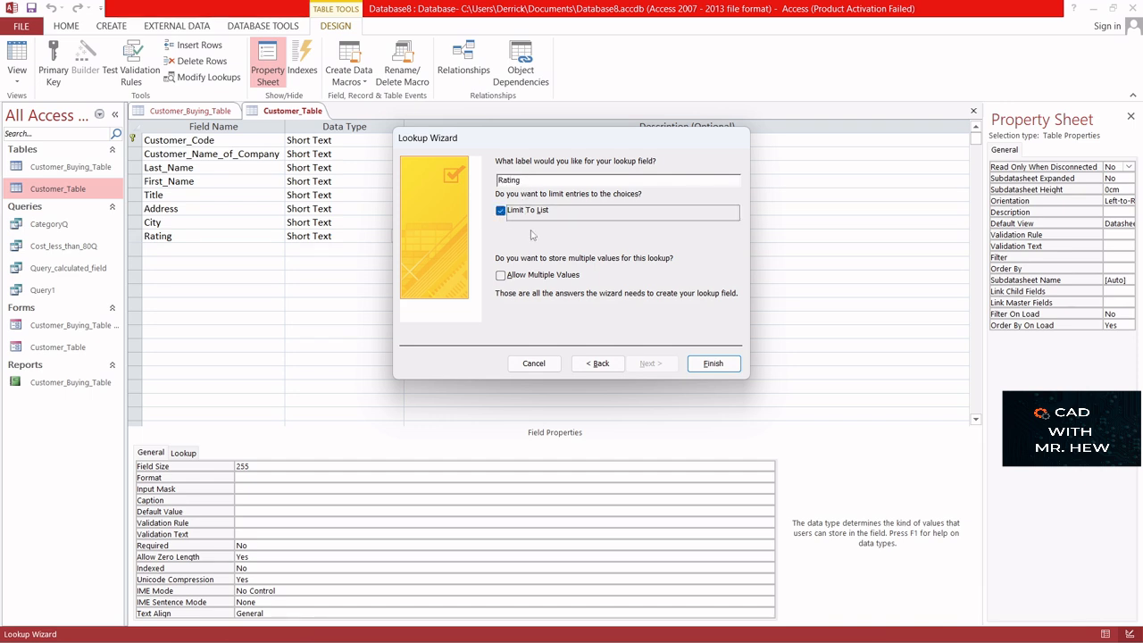
{"action": "left_click", "coordinate": [715, 362]}
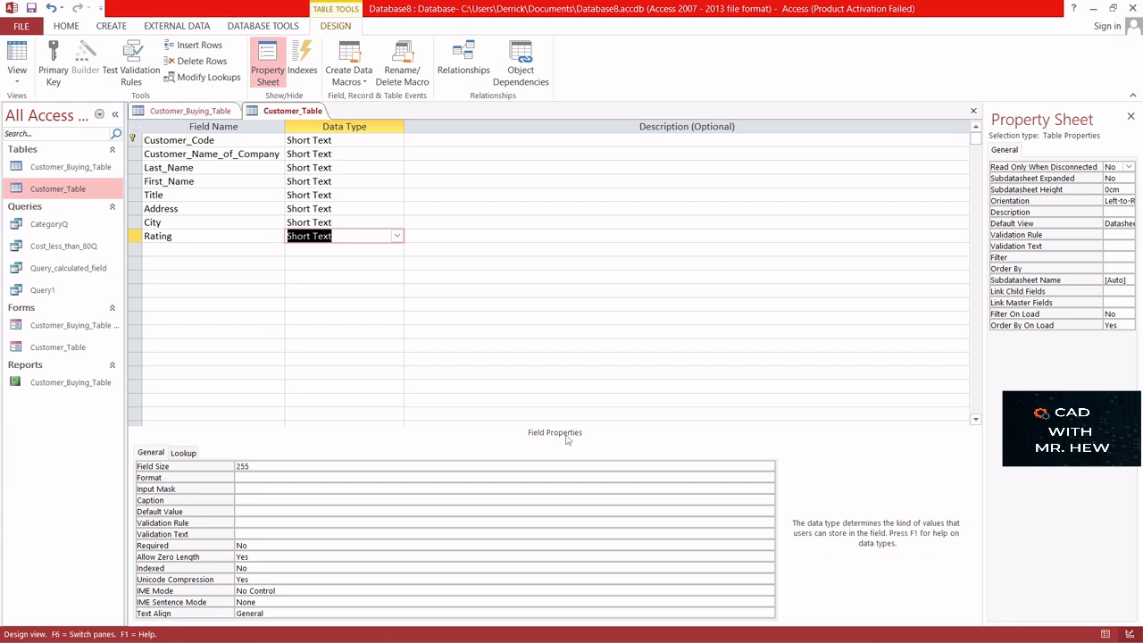
Examine the Rating field's lookup properties, including the available Row Source Type and Display Control options, keeping Combo Box.
{"action": "left_click", "coordinate": [185, 454]}
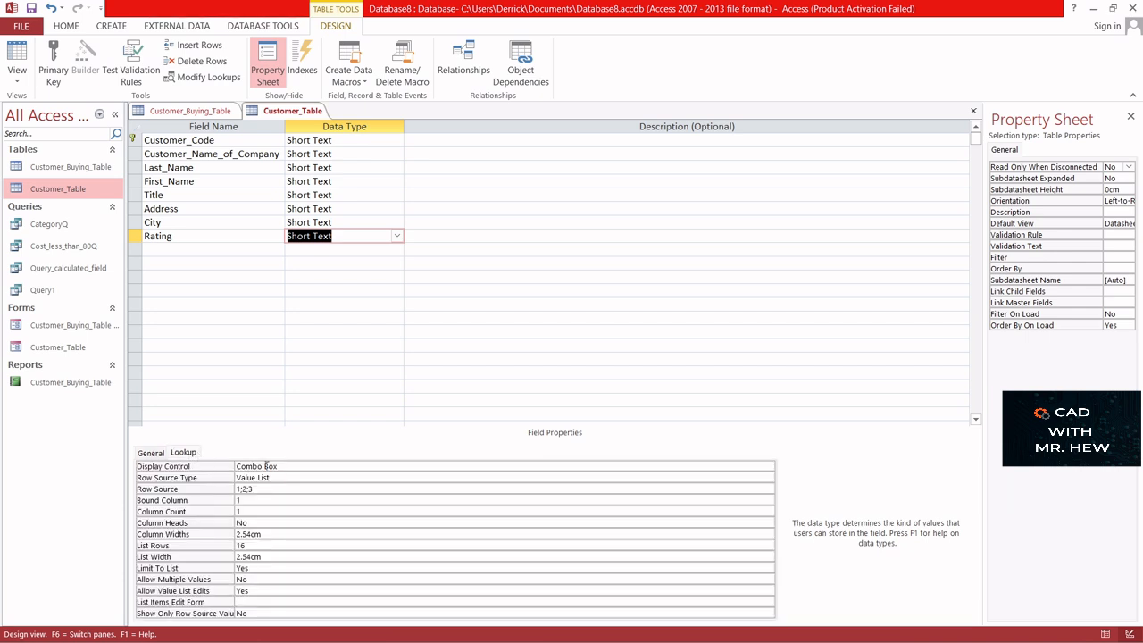
{"action": "left_click", "coordinate": [284, 466]}
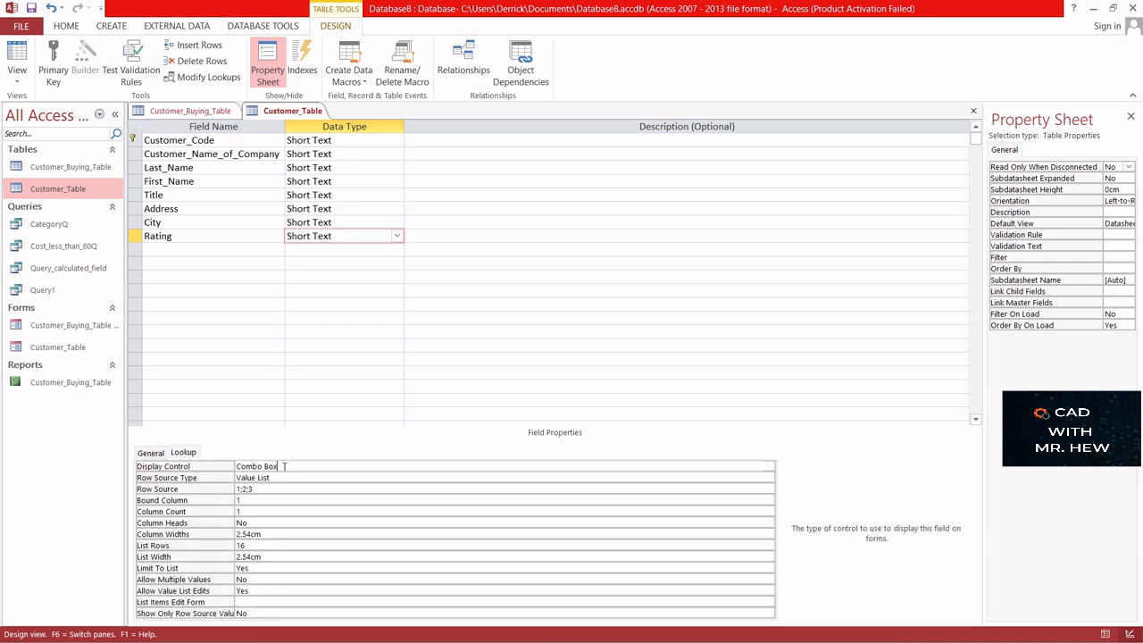
{"action": "left_click", "coordinate": [275, 478]}
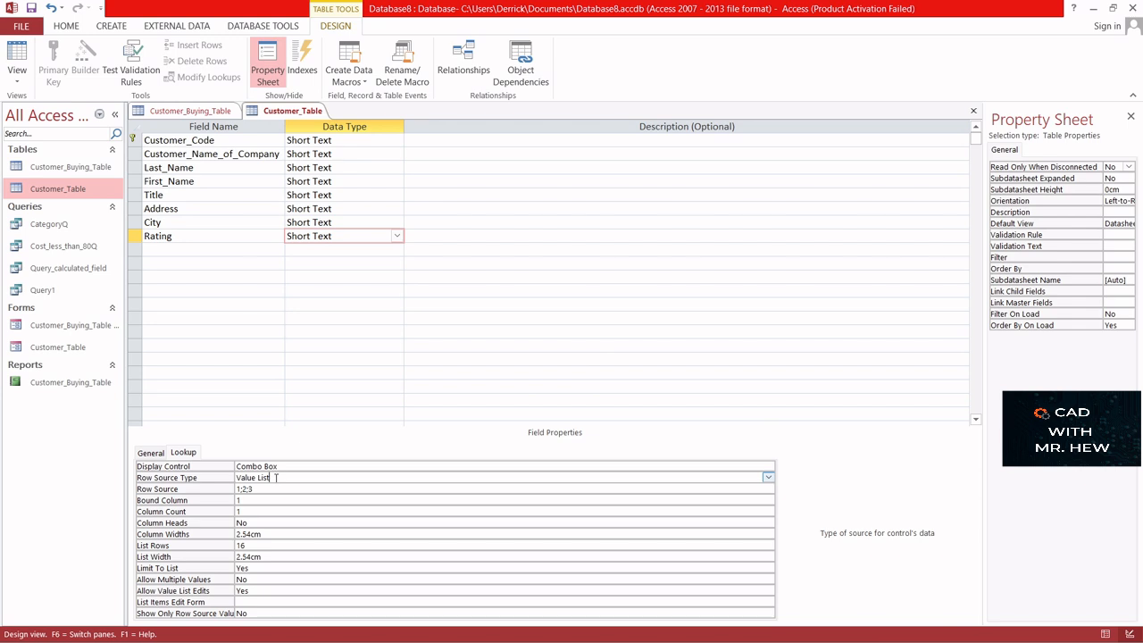
{"action": "left_click", "coordinate": [768, 478]}
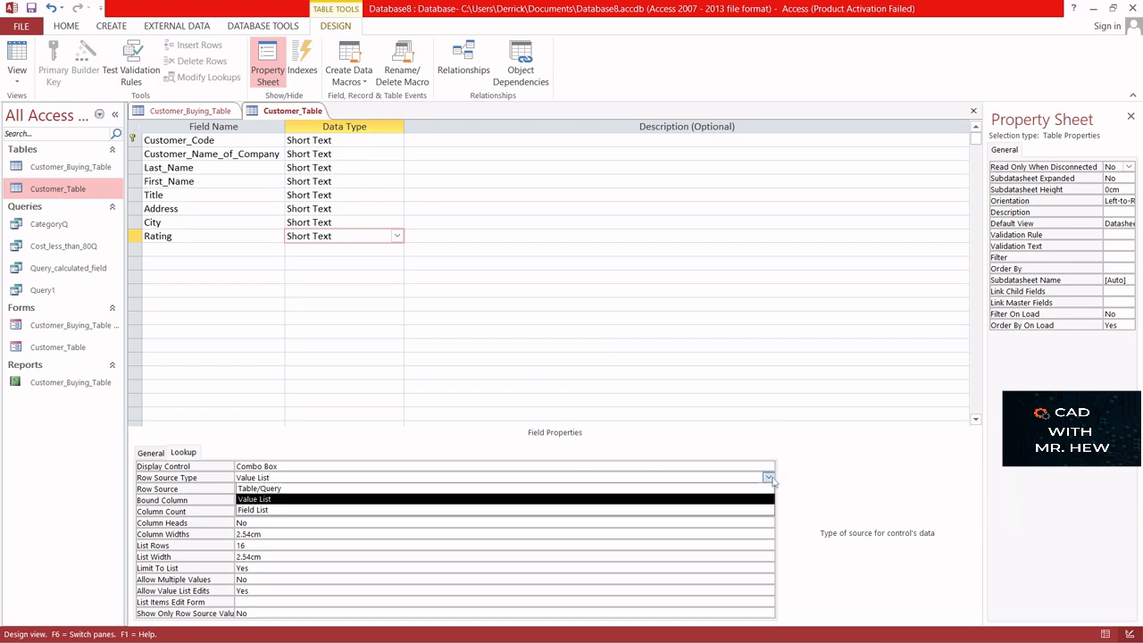
{"action": "left_click", "coordinate": [434, 466]}
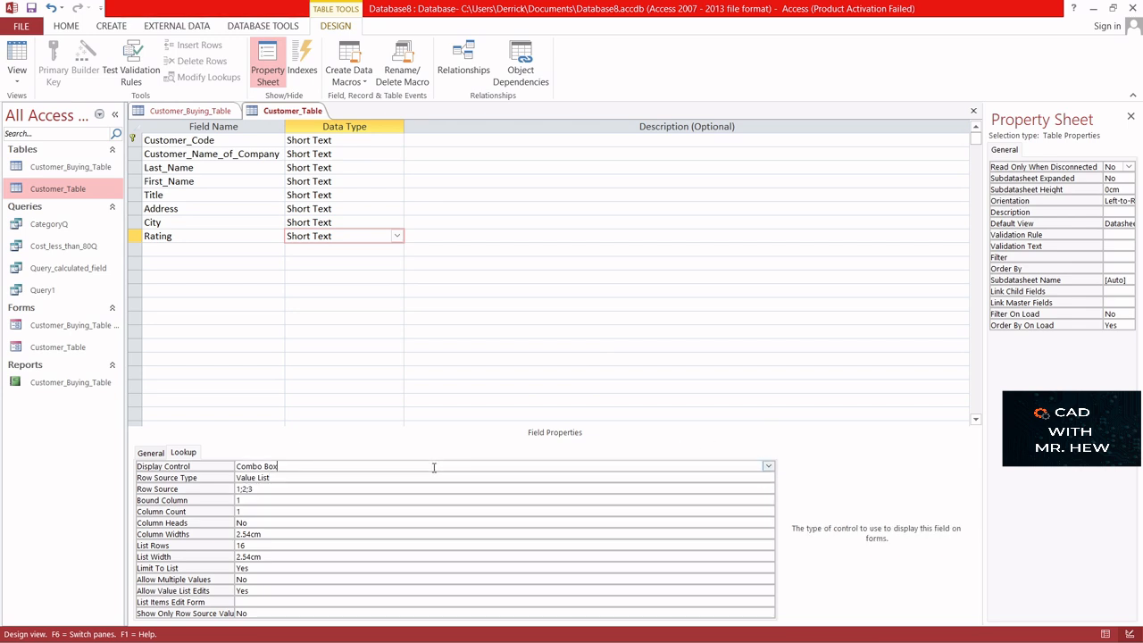
{"action": "left_click", "coordinate": [770, 467]}
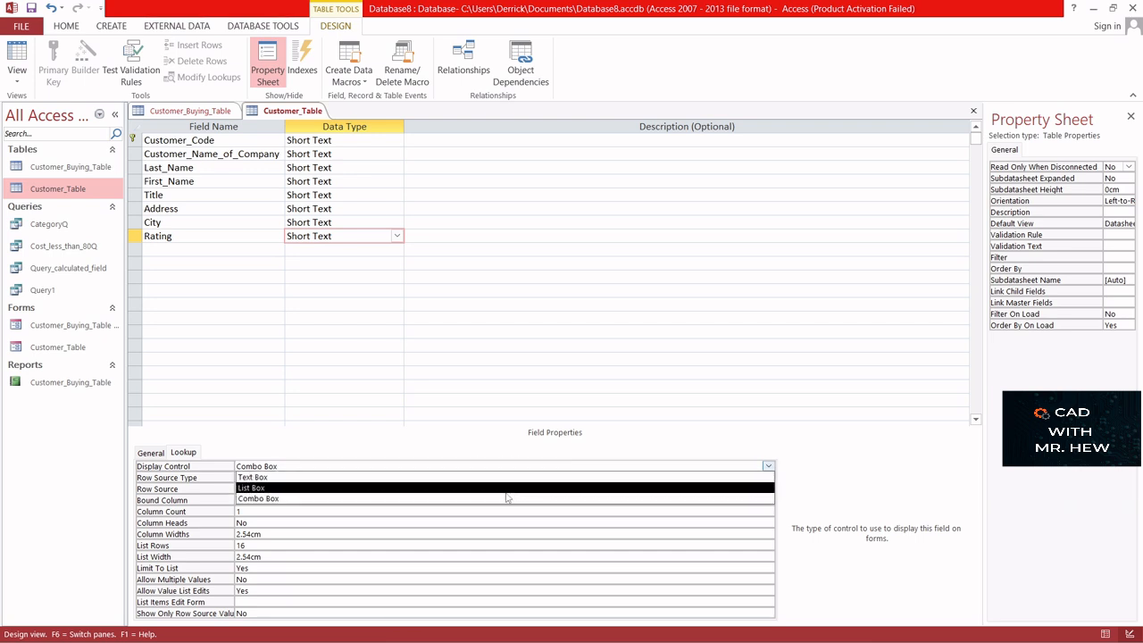
{"action": "left_click", "coordinate": [505, 498]}
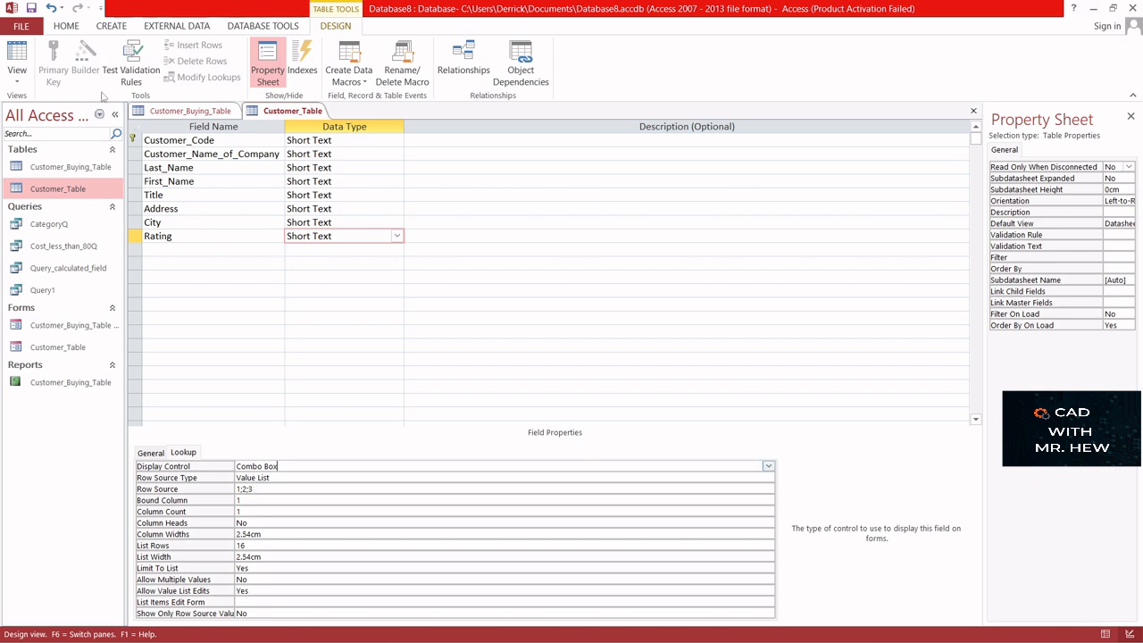
Save the table, switch to Datasheet view, and set the Rating to 1 for ABC Buyer House and 3 for CV Trading.
{"action": "left_click", "coordinate": [16, 53]}
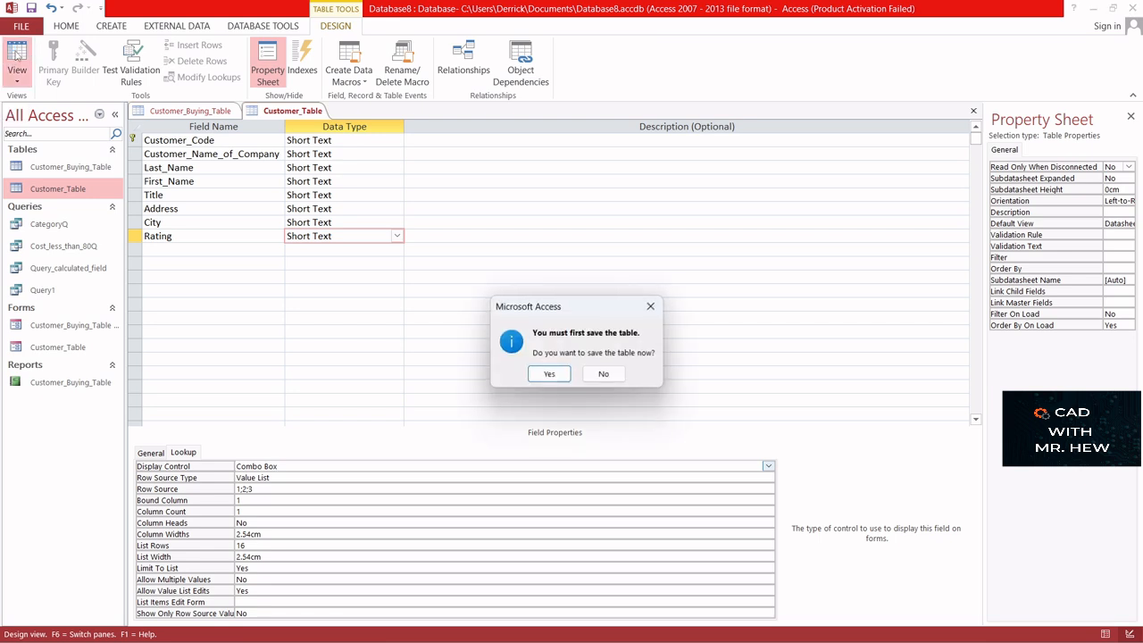
{"action": "left_click", "coordinate": [548, 376]}
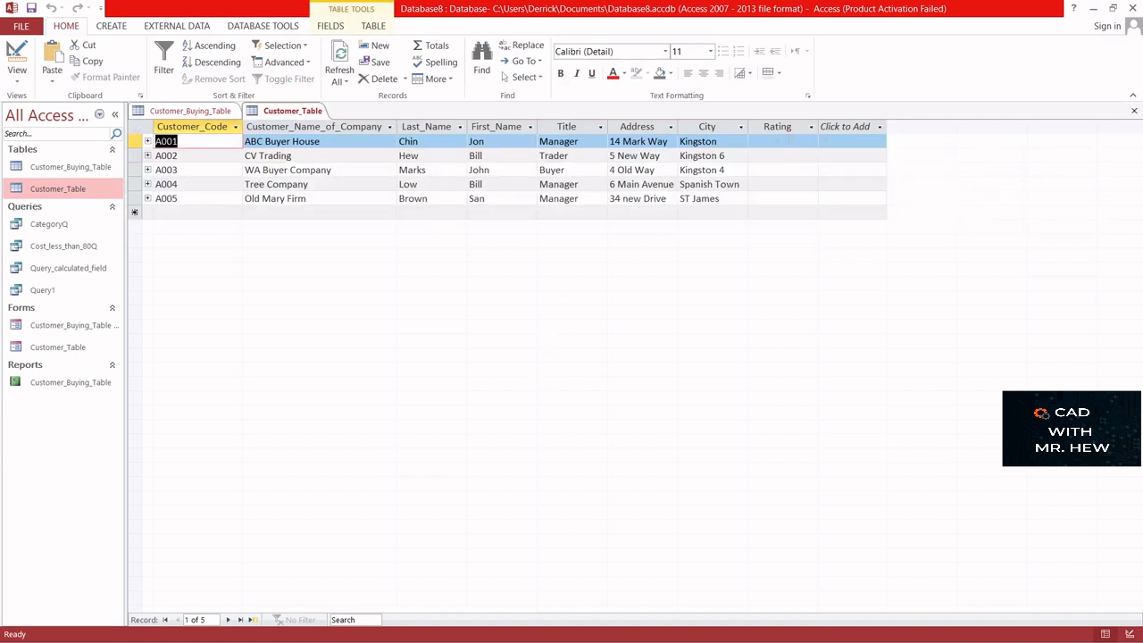
{"action": "left_click", "coordinate": [789, 141]}
{"action": "left_click", "coordinate": [811, 142]}
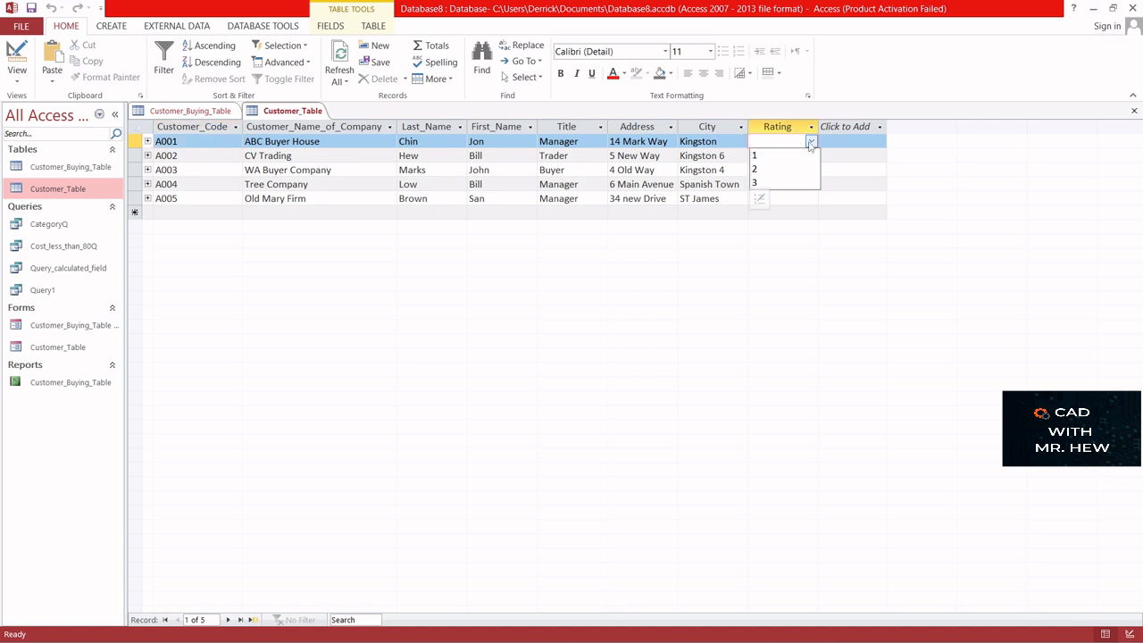
{"action": "left_click", "coordinate": [783, 155]}
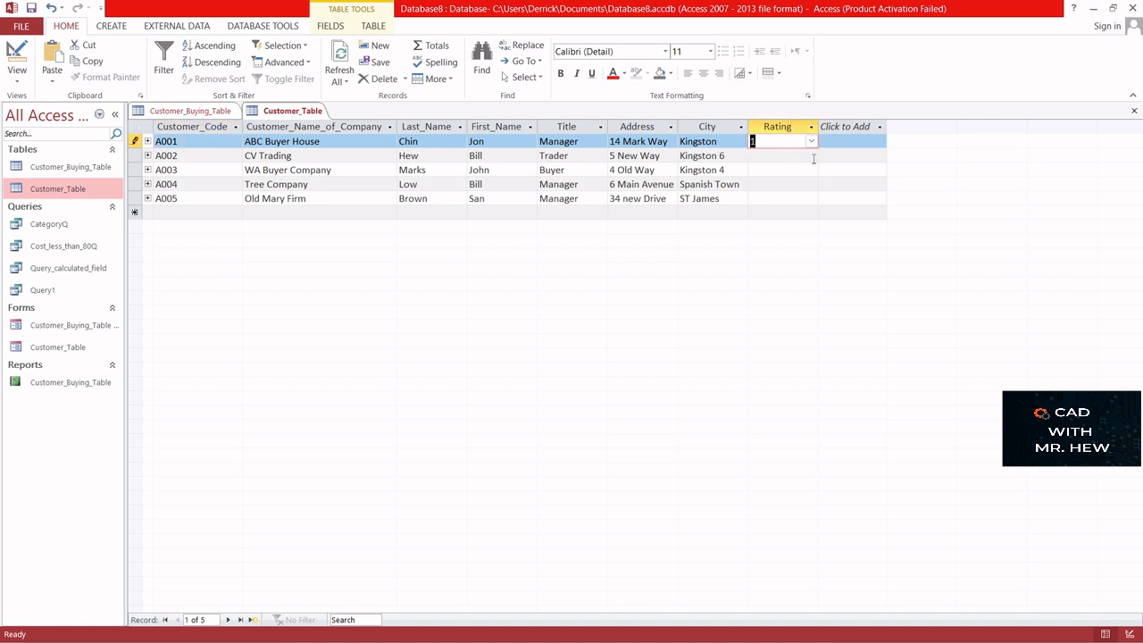
{"action": "left_click", "coordinate": [796, 155]}
{"action": "left_click", "coordinate": [811, 155]}
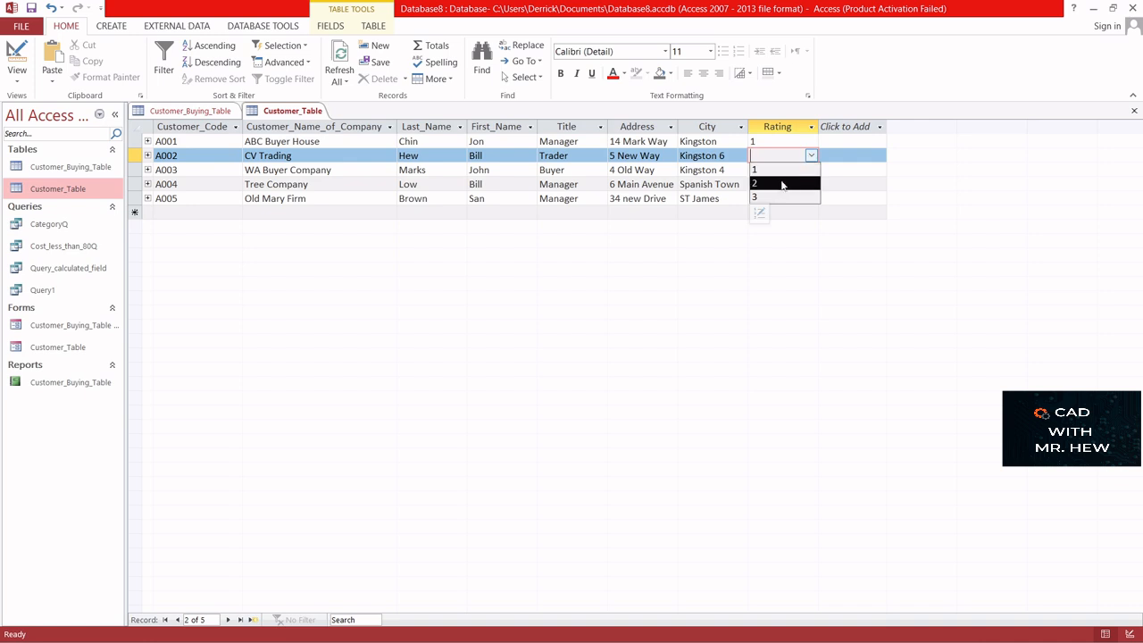
{"action": "left_click", "coordinate": [776, 198]}
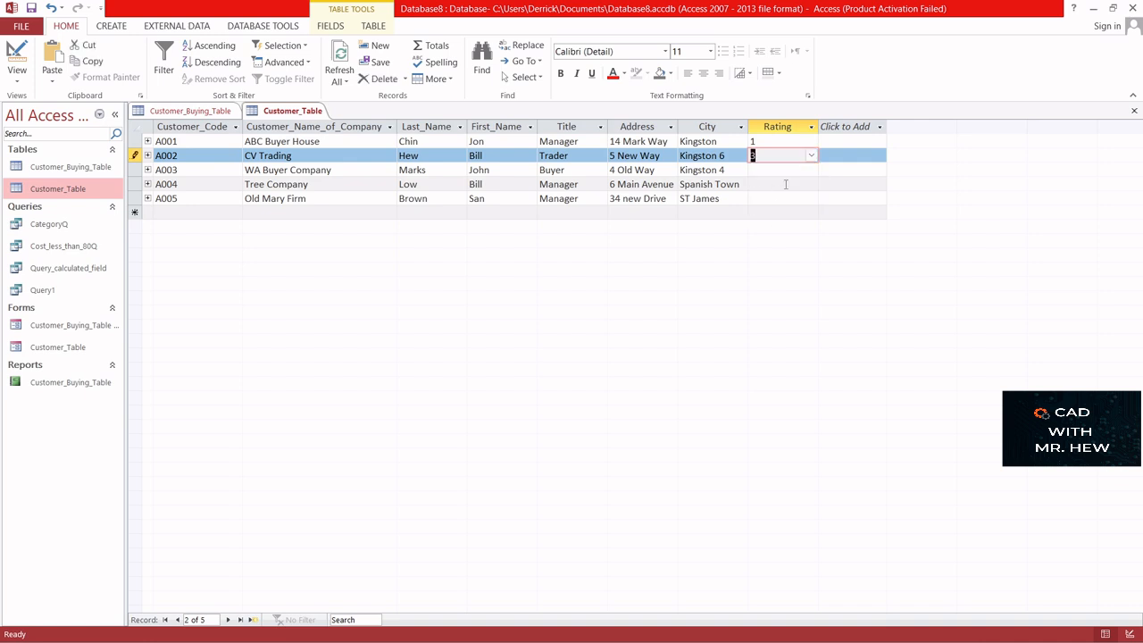
Set the Rating to 2 for WA Buyer Company, 1 for Tree Company and 2 for Old Mary Firm.
{"action": "left_click", "coordinate": [808, 177]}
{"action": "left_click", "coordinate": [811, 170]}
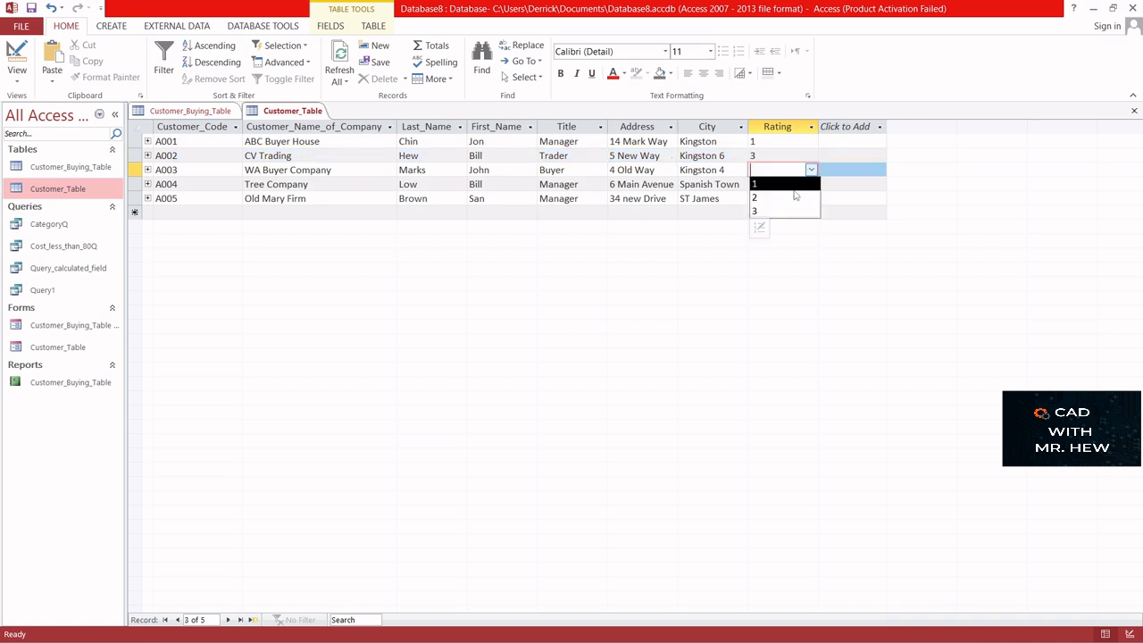
{"action": "left_click", "coordinate": [796, 197]}
{"action": "left_click", "coordinate": [810, 184]}
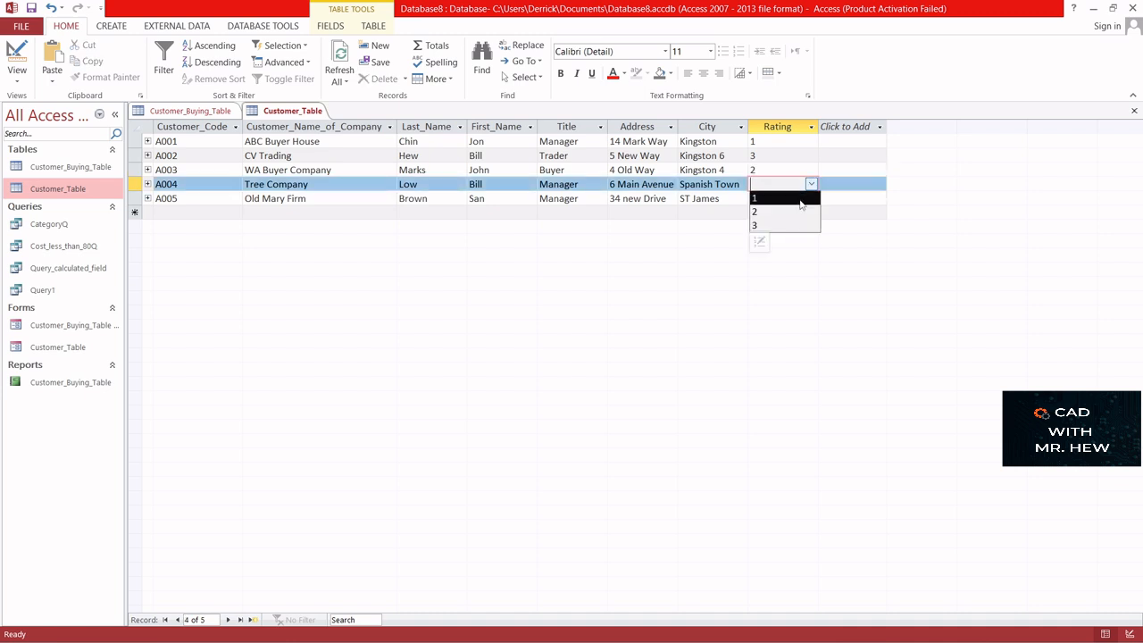
{"action": "left_click", "coordinate": [802, 199]}
{"action": "left_click", "coordinate": [811, 198]}
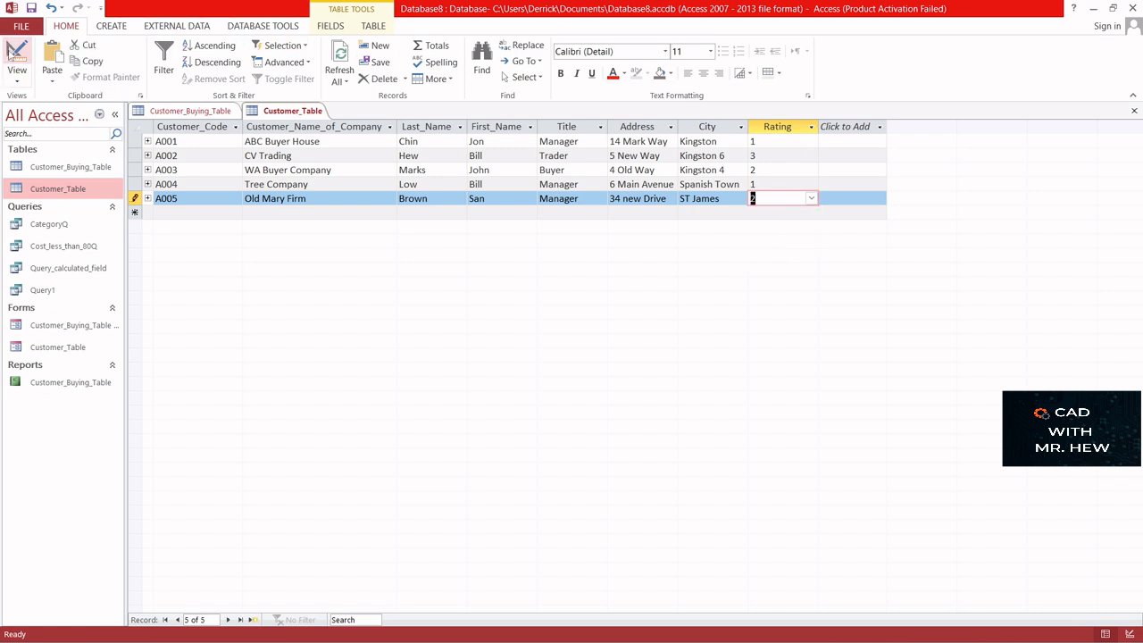
Return to Design view and reorder the Rating field's lookup Row Source to 3;1;2.
{"action": "left_click", "coordinate": [16, 53]}
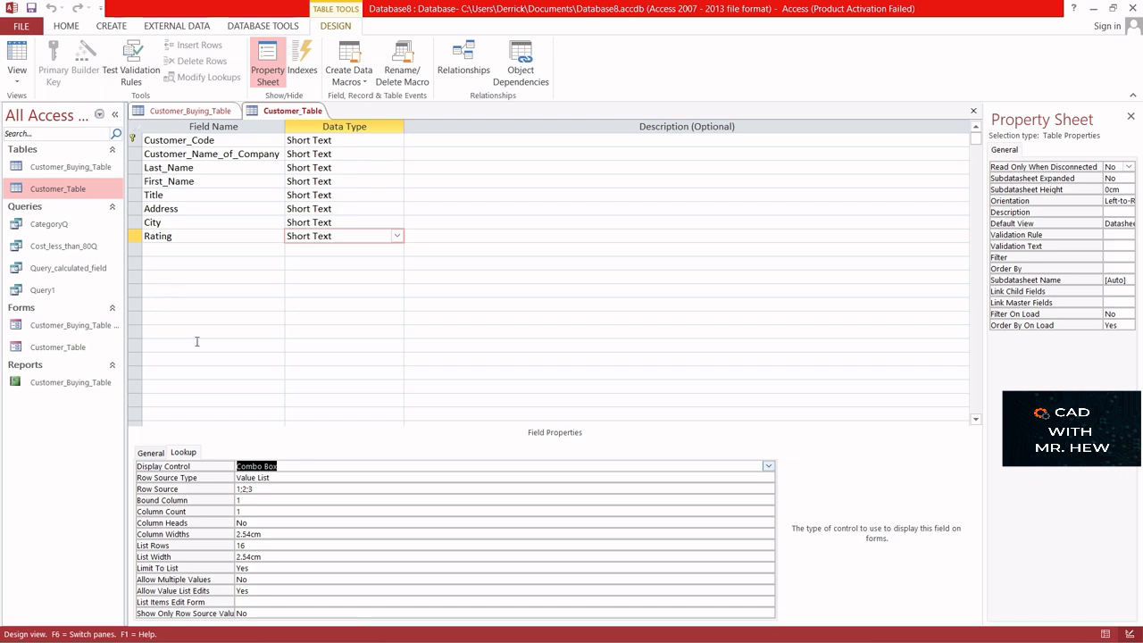
{"action": "left_click", "coordinate": [255, 488]}
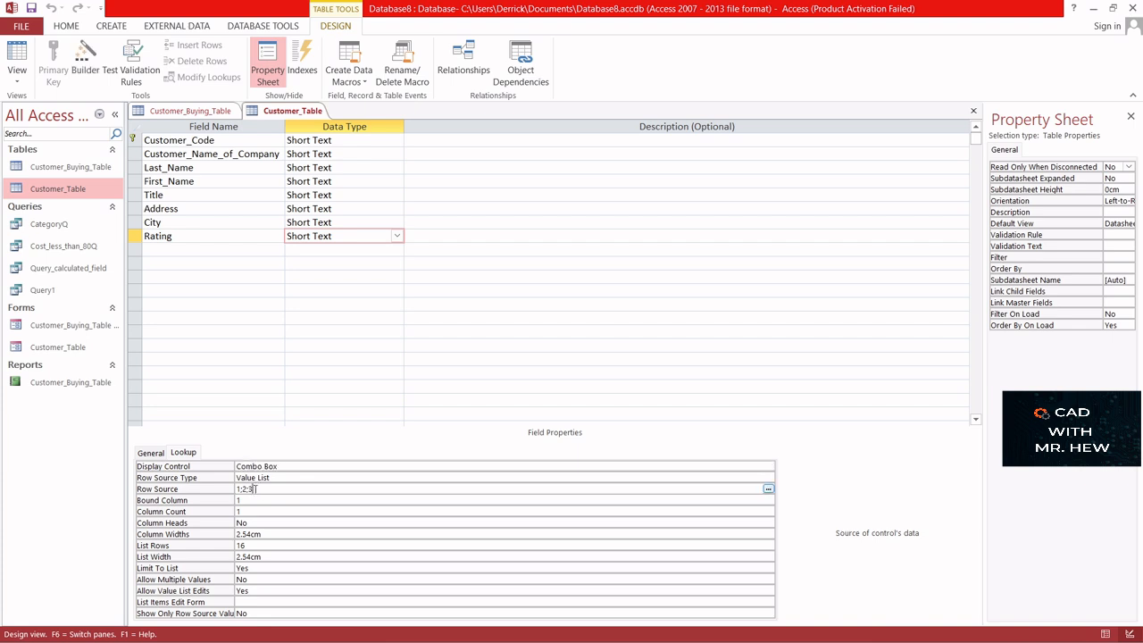
{"action": "left_click_drag", "start_coordinate": [254, 489], "coordinate": [250, 489]}
{"action": "right_click", "coordinate": [250, 488]}
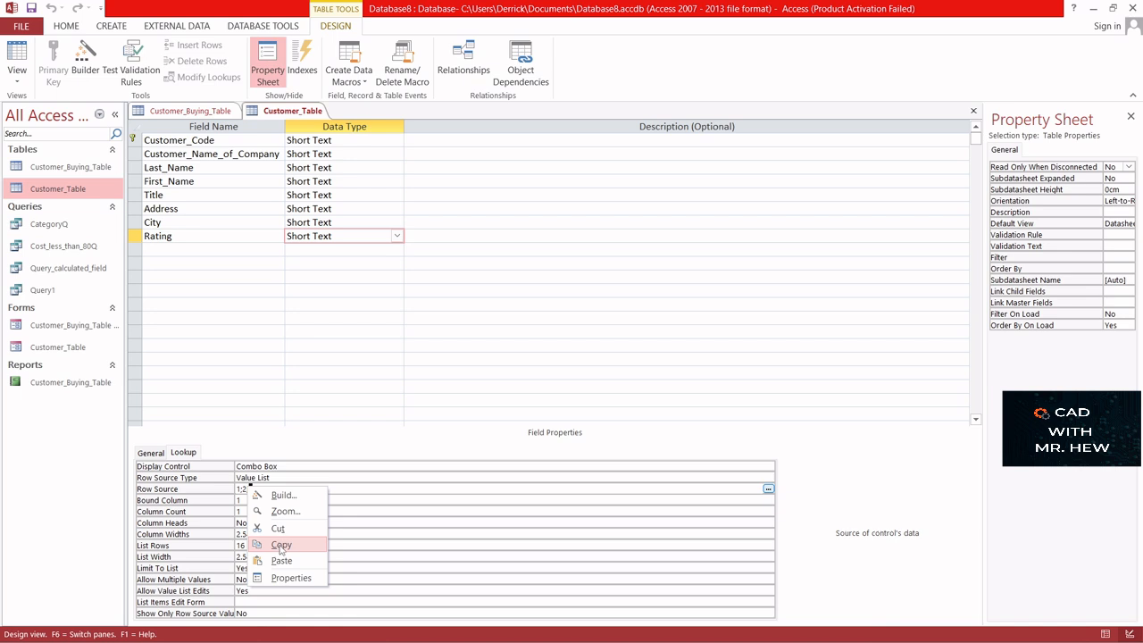
{"action": "left_click", "coordinate": [278, 529]}
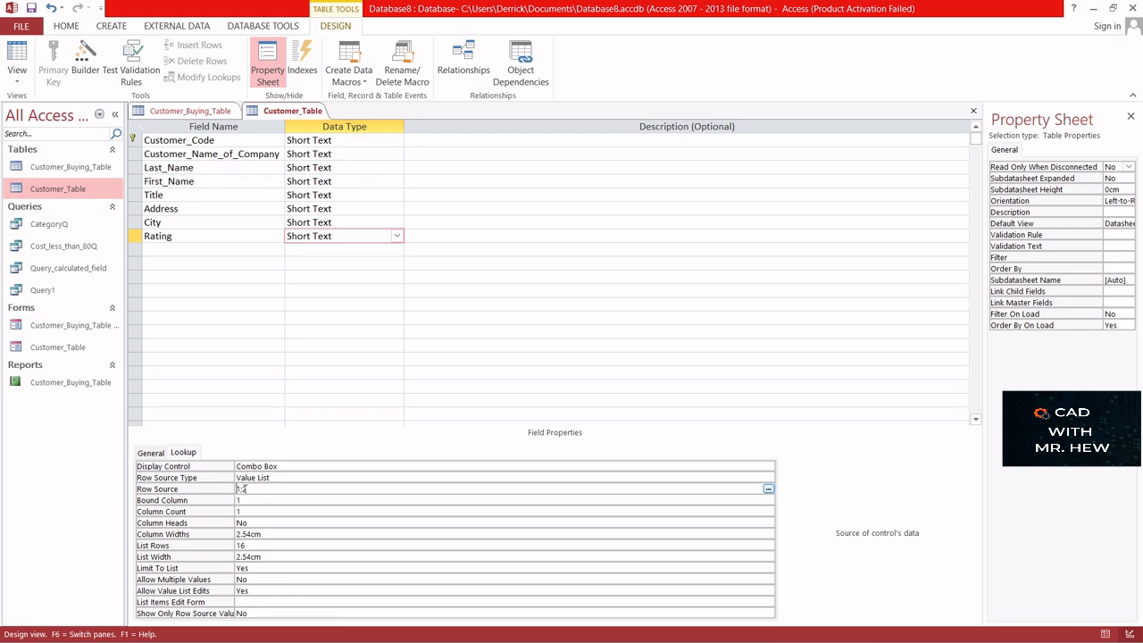
{"action": "key", "text": "ctrl+v"}
{"action": "type", "text": ";"}
Save the table, switch to Datasheet view, and set the Rating to 3 for ABC Buyer House and 1 for CV Trading.
{"action": "left_click", "coordinate": [19, 52]}
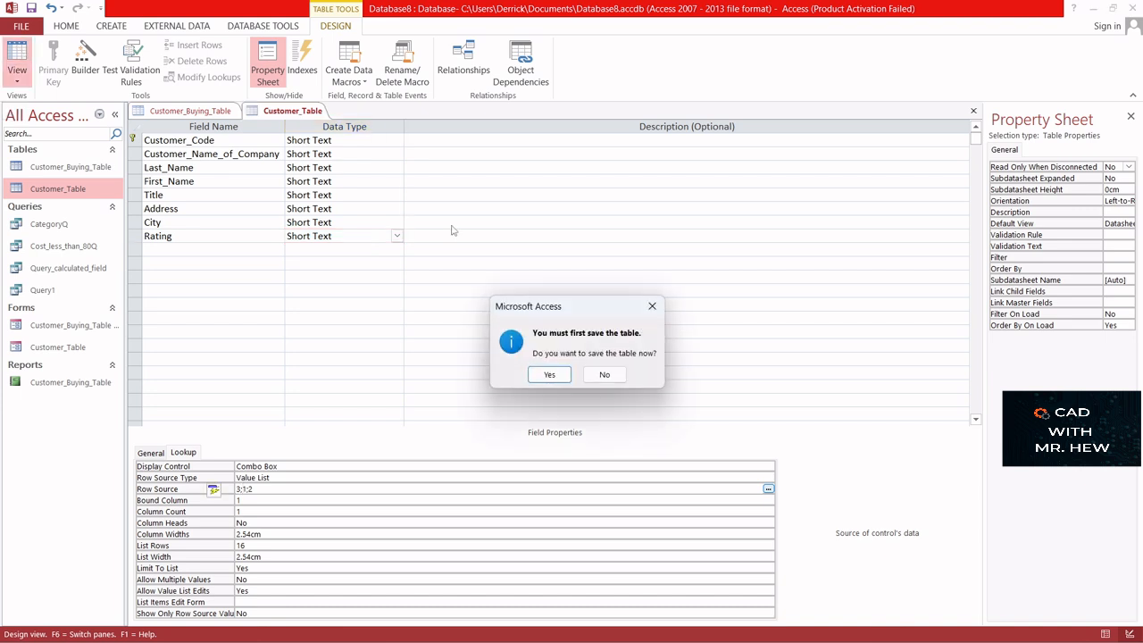
{"action": "left_click", "coordinate": [551, 375]}
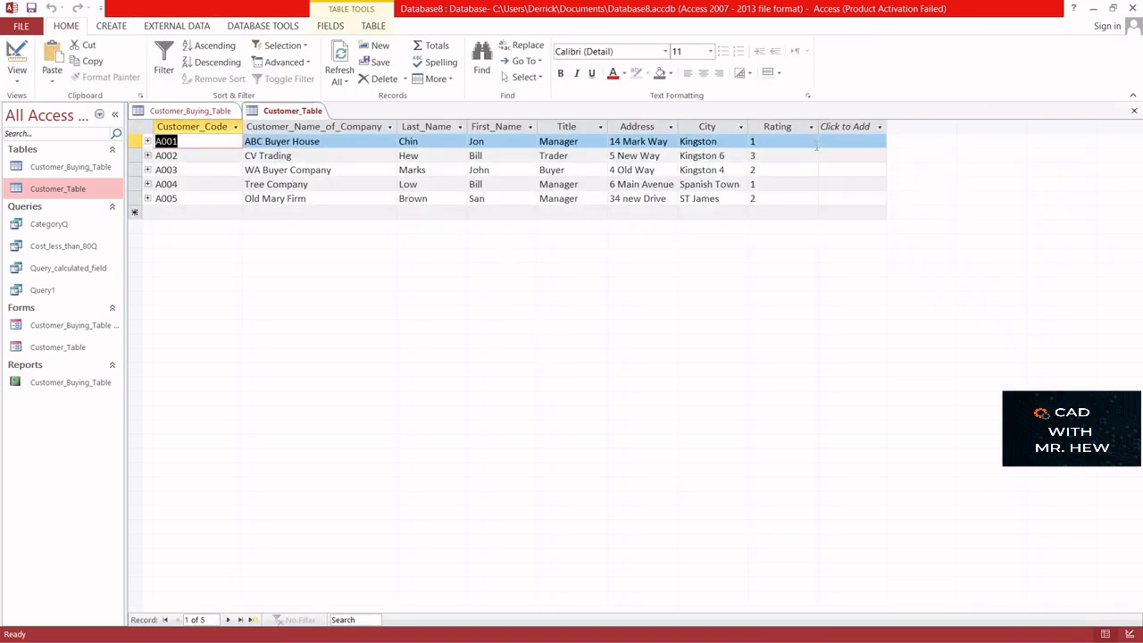
{"action": "left_click", "coordinate": [811, 141]}
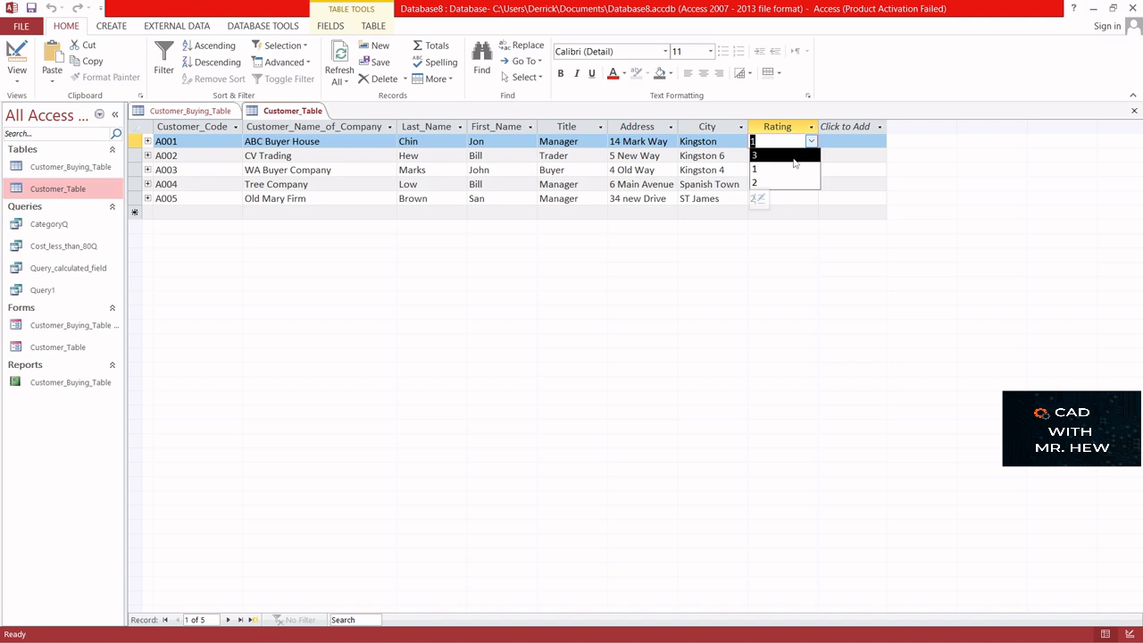
{"action": "left_click", "coordinate": [789, 156]}
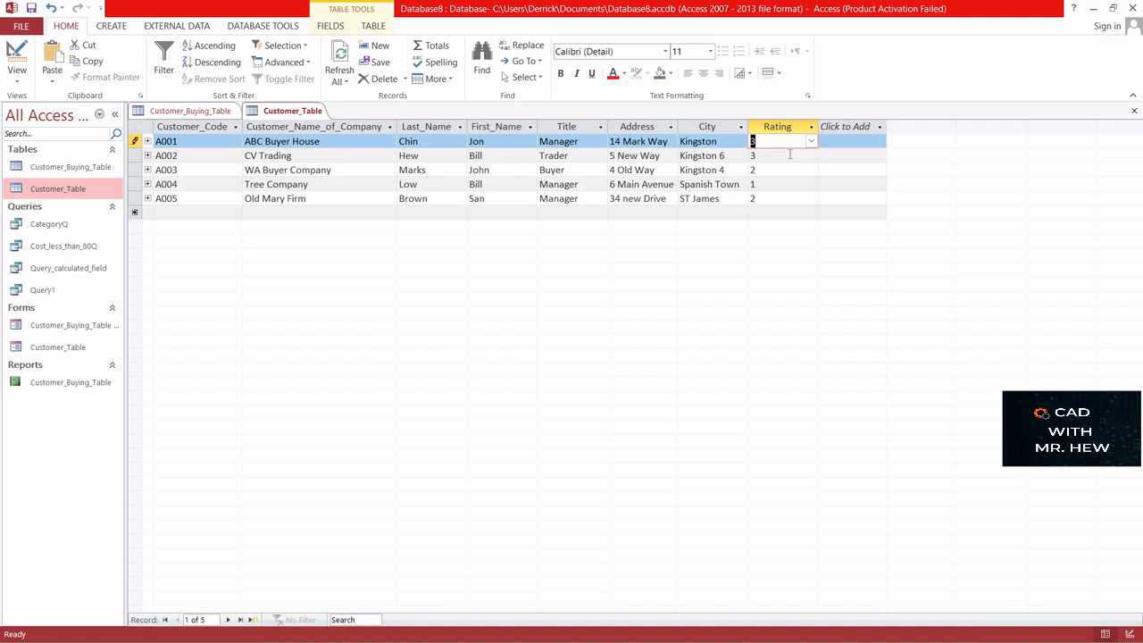
{"action": "left_click", "coordinate": [812, 158]}
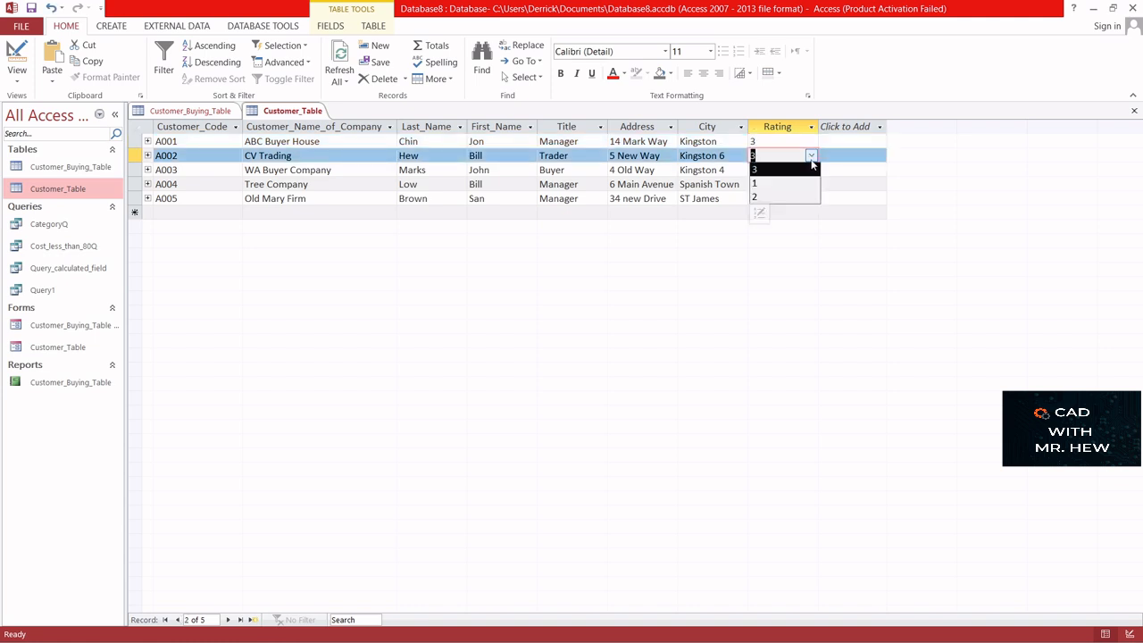
{"action": "left_click", "coordinate": [786, 185]}
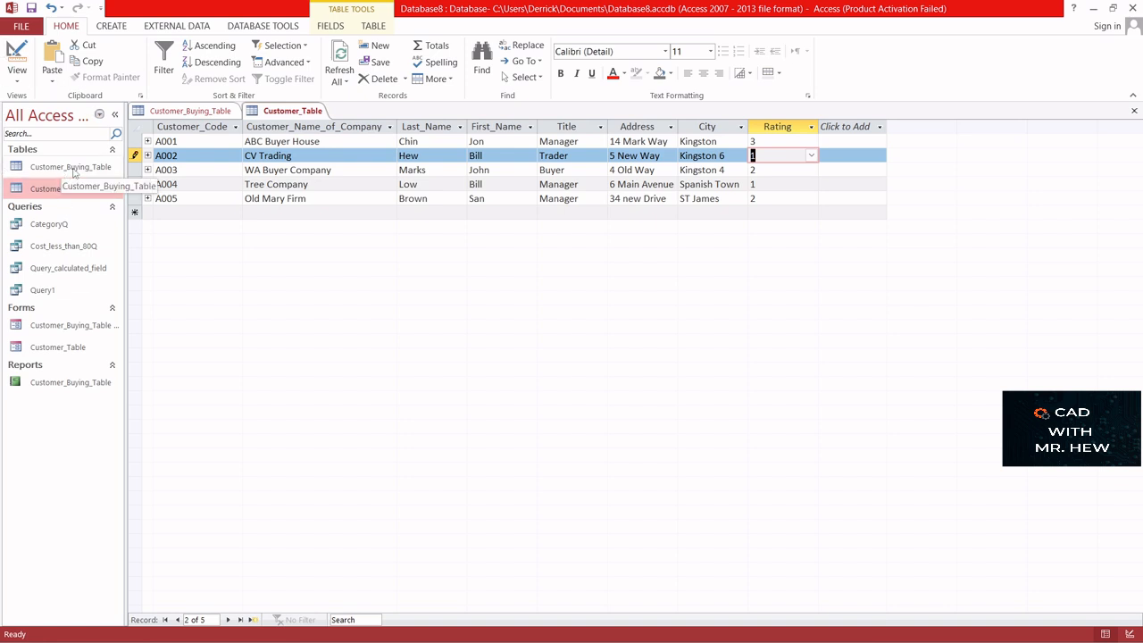
{"action": "left_click", "coordinate": [57, 229]}
{"action": "double_click", "coordinate": [57, 229]}
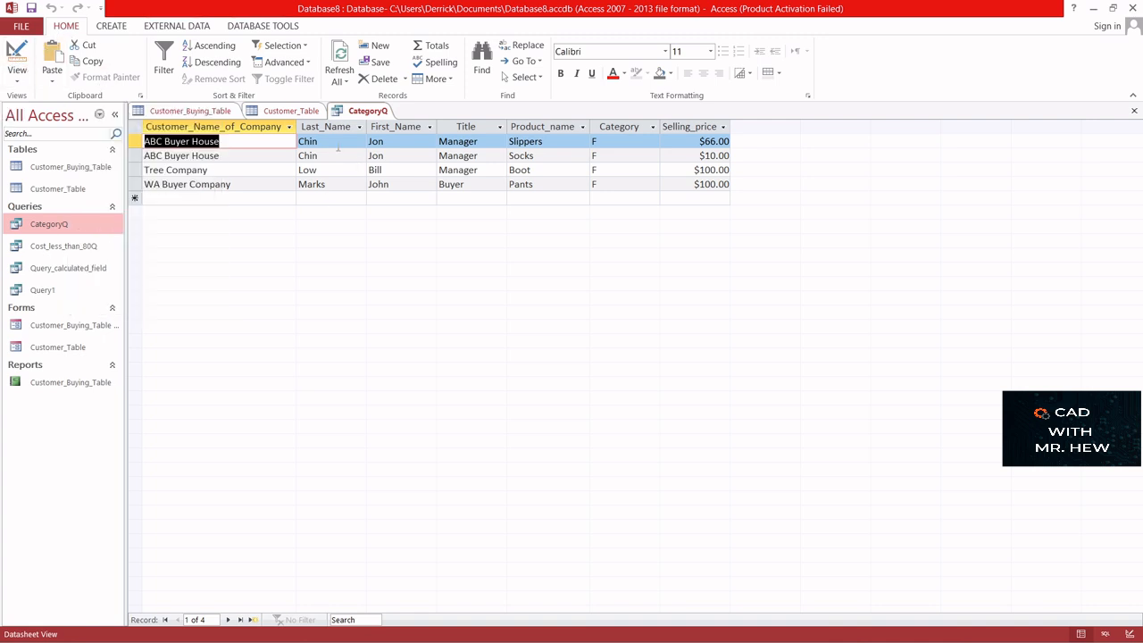
{"action": "left_click", "coordinate": [286, 111]}
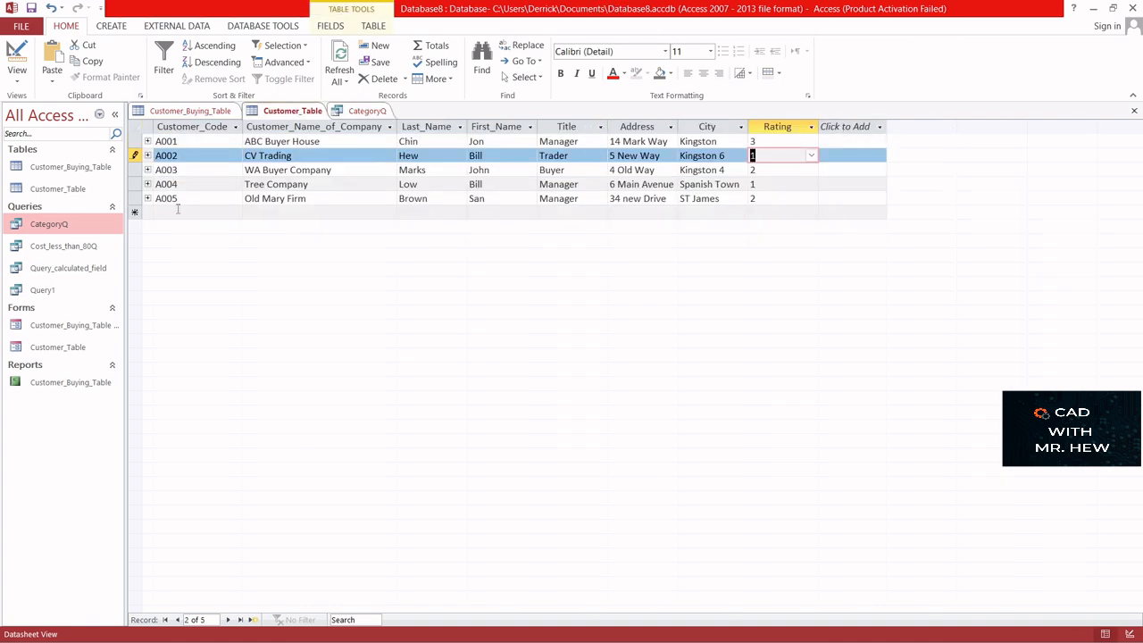
{"action": "left_click", "coordinate": [16, 55]}
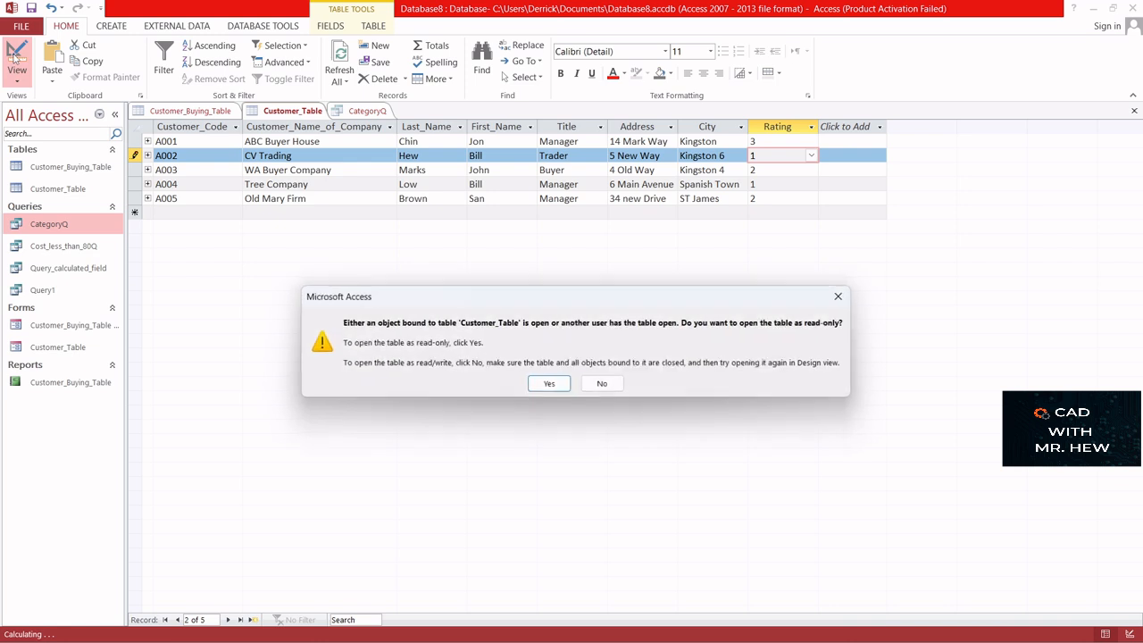
{"action": "left_click", "coordinate": [549, 385]}
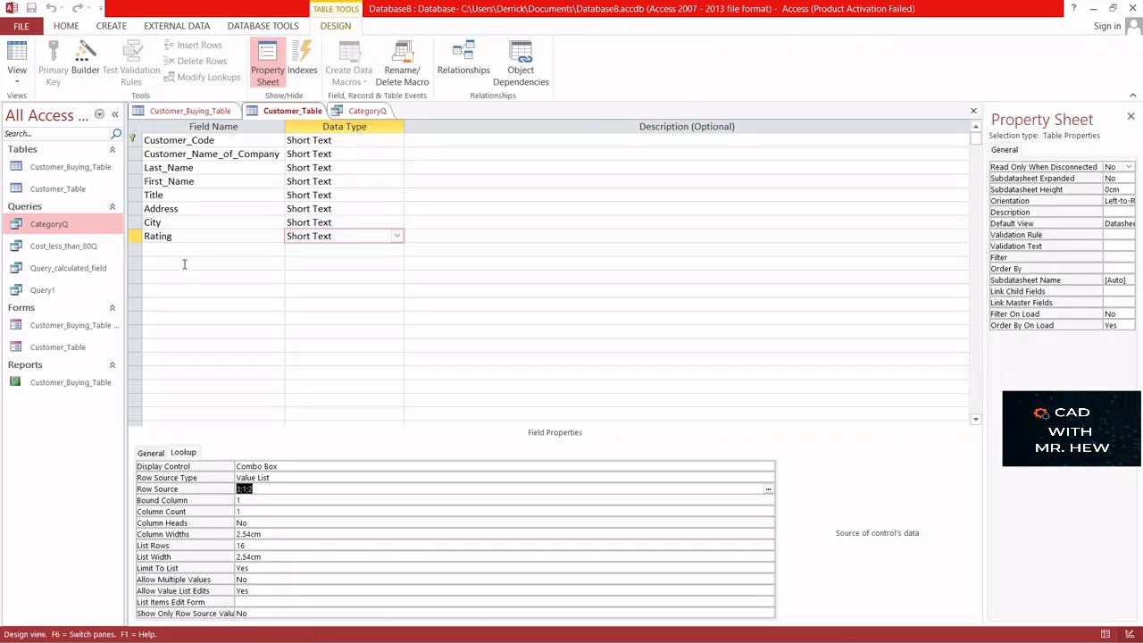
{"action": "left_click", "coordinate": [169, 252]}
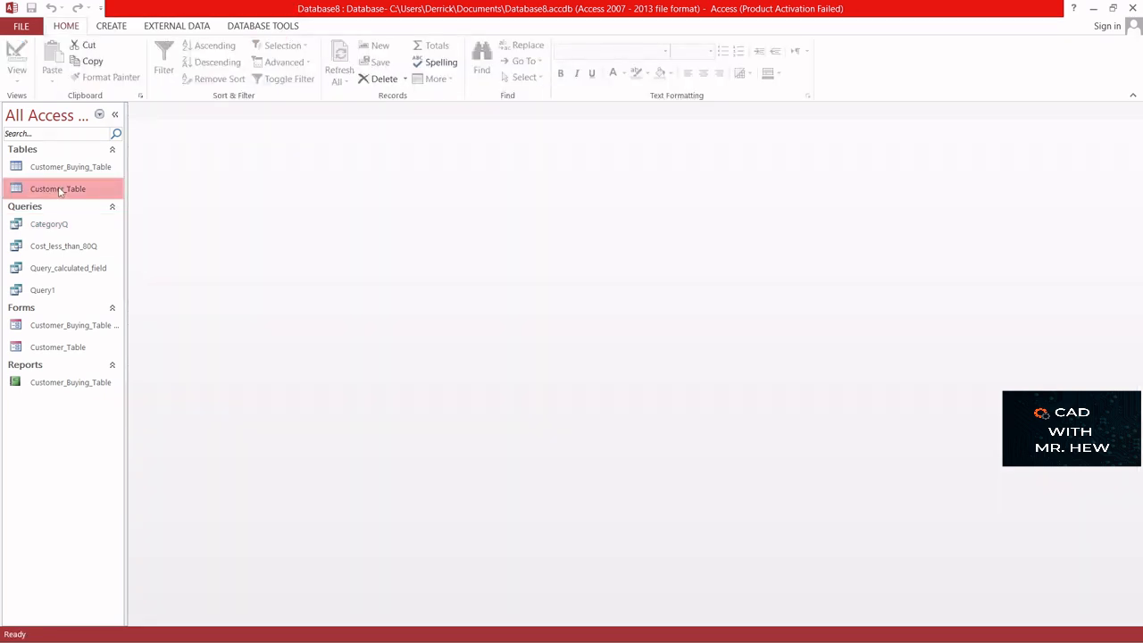
Open Customer_Table and Customer_Buying_Table in Datasheet view to compare their fields, and return to Customer_Table.
{"action": "double_click", "coordinate": [59, 190]}
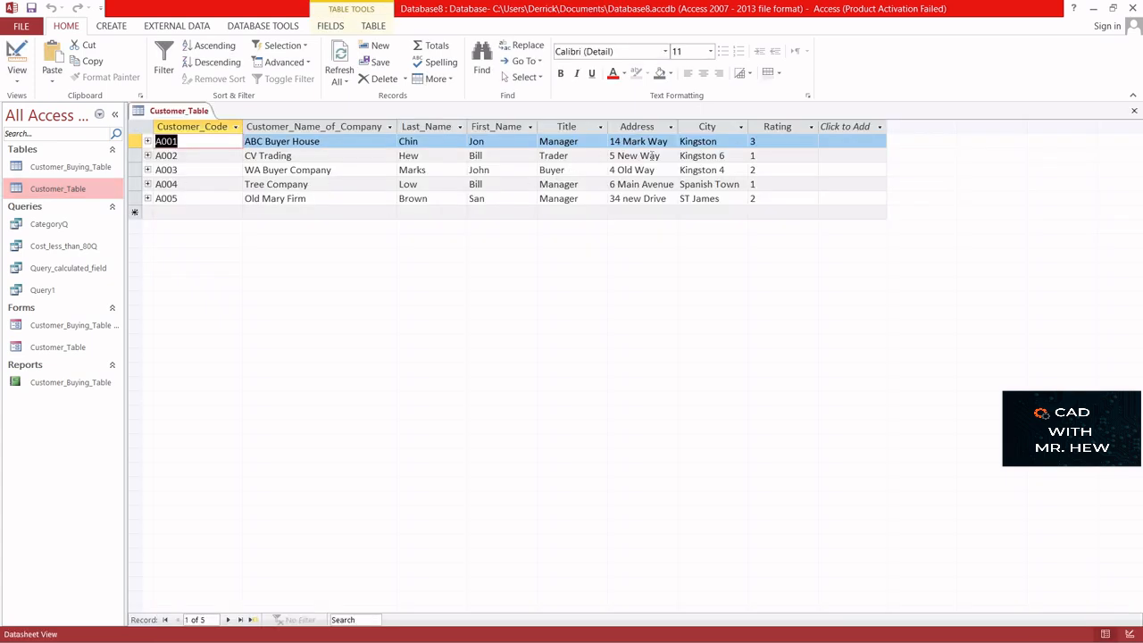
{"action": "double_click", "coordinate": [55, 168]}
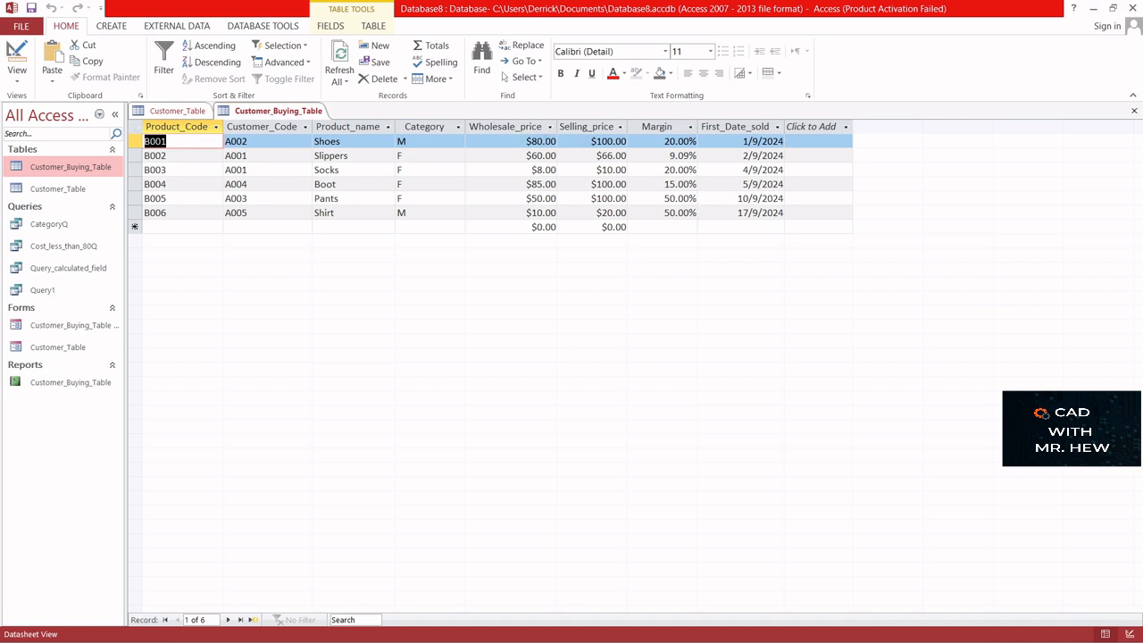
{"action": "double_click", "coordinate": [55, 191]}
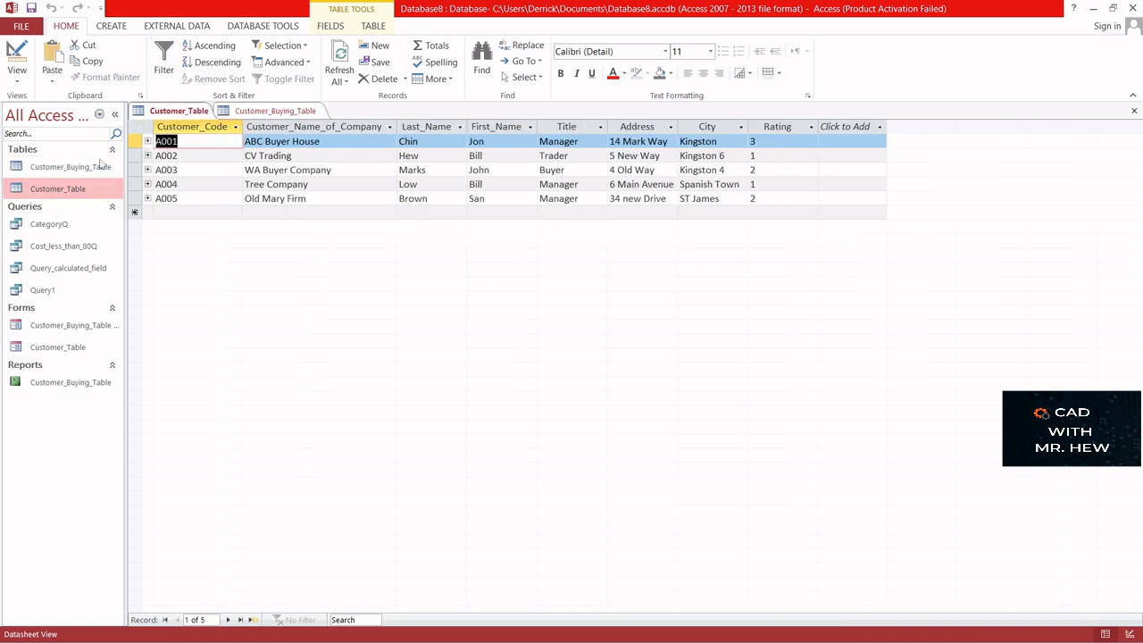
In Customer_Table's Design view, add a field named Cost below Rating with the Currency data type.
{"action": "left_click", "coordinate": [17, 52]}
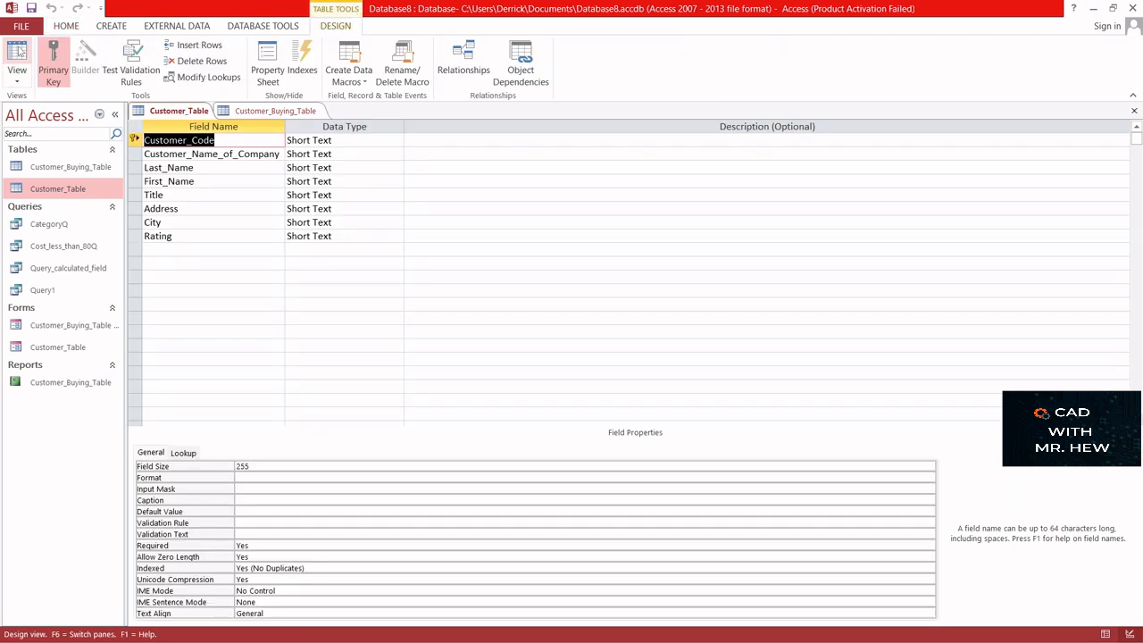
{"action": "left_click", "coordinate": [240, 254]}
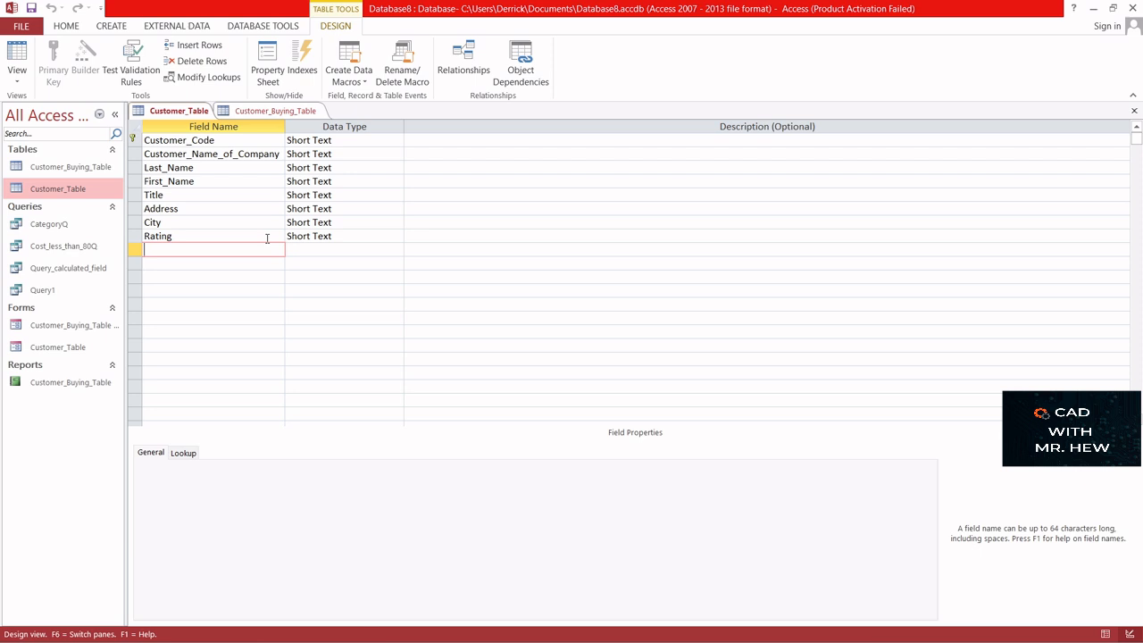
{"action": "type", "text": "Cost"}
{"action": "left_click", "coordinate": [352, 249]}
{"action": "left_click", "coordinate": [396, 250]}
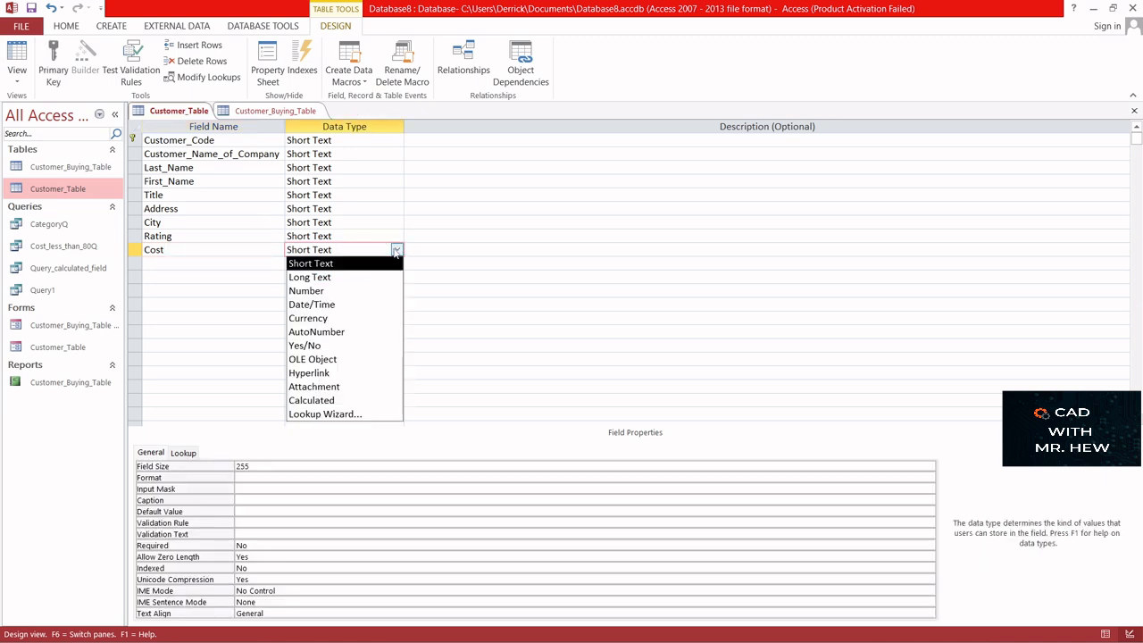
{"action": "left_click", "coordinate": [339, 317]}
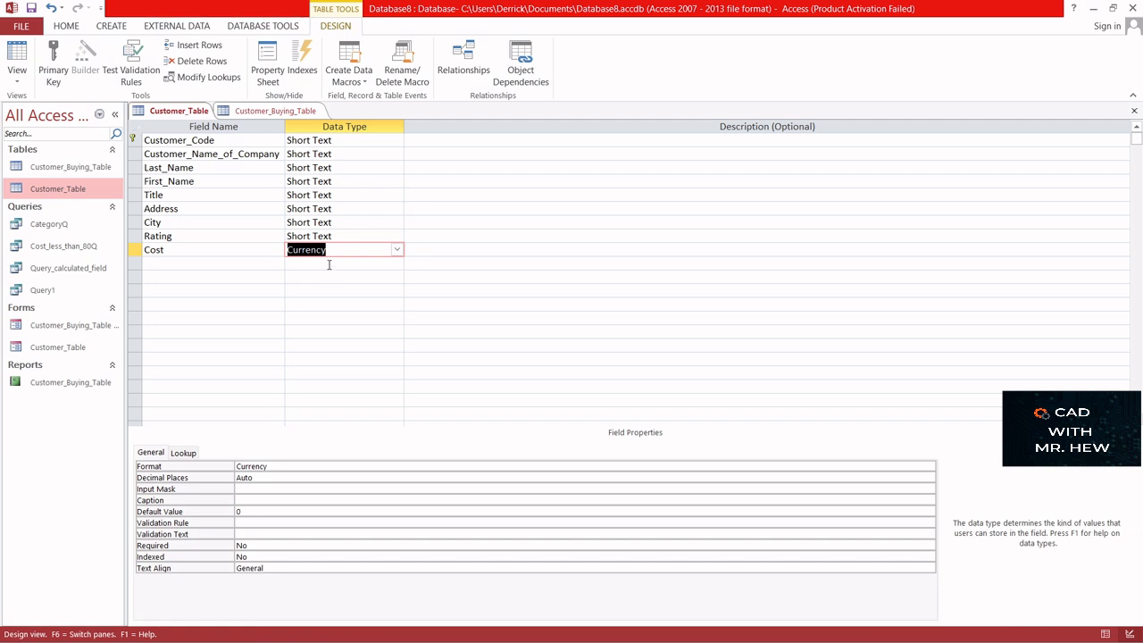
Look over Customer_Buying_Table, return to Customer_Table, save it and show it in Datasheet view.
{"action": "left_click", "coordinate": [269, 111]}
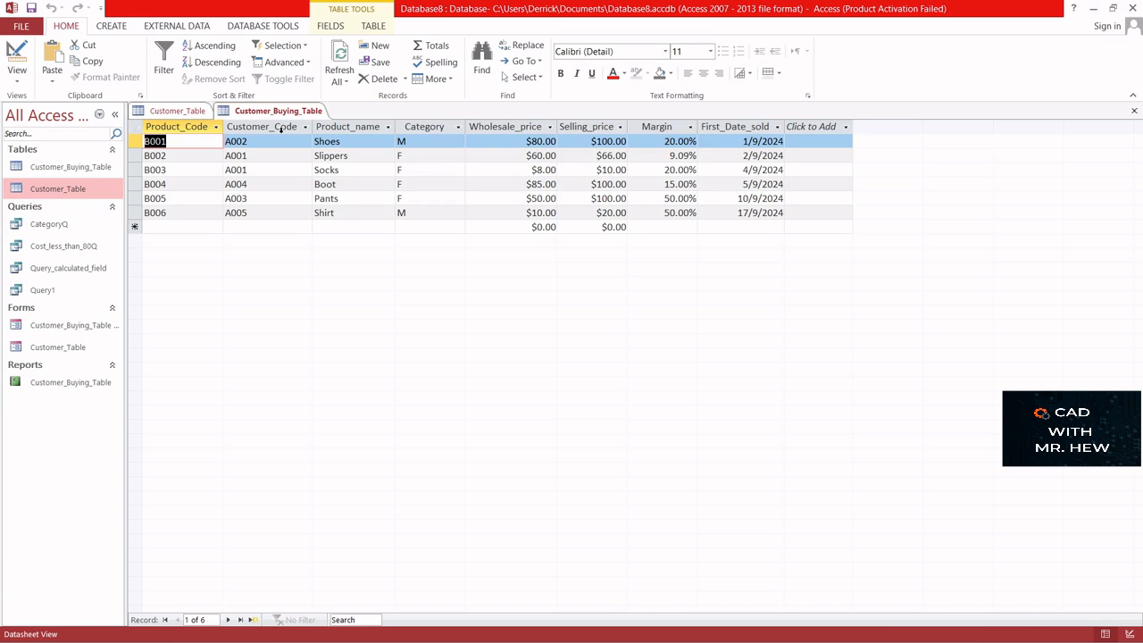
{"action": "left_click", "coordinate": [187, 114]}
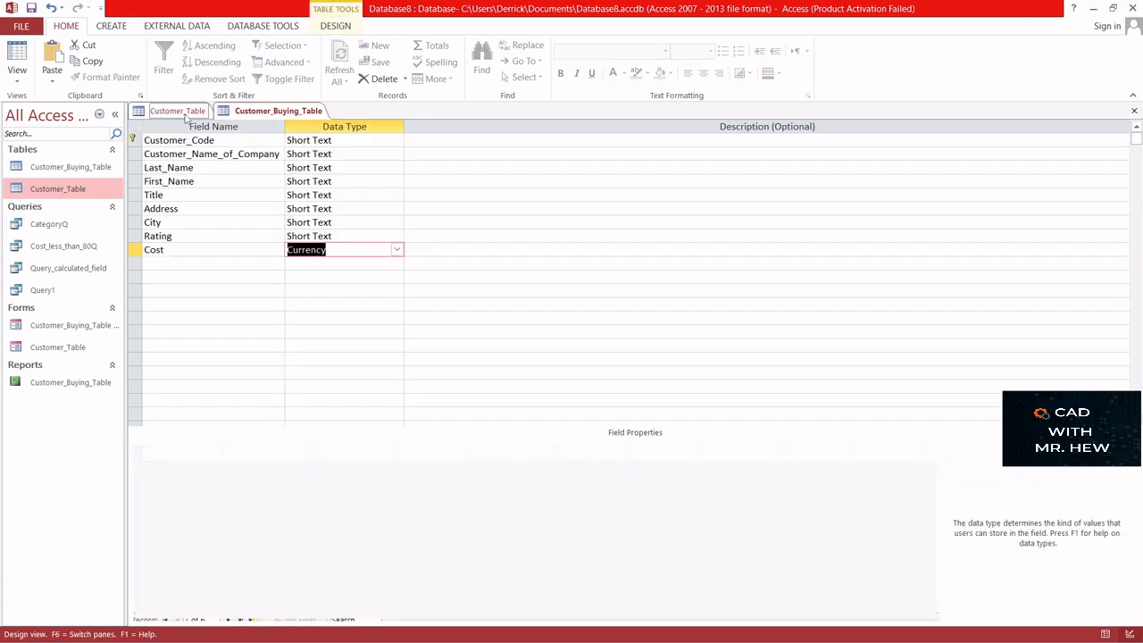
{"action": "left_click", "coordinate": [17, 63]}
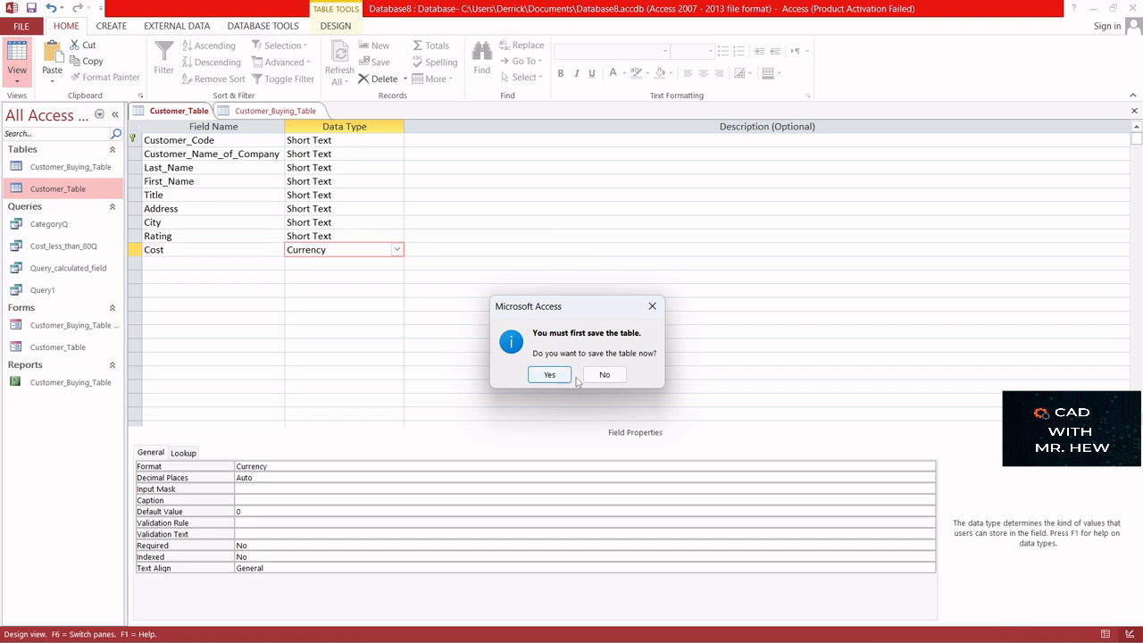
{"action": "left_click", "coordinate": [541, 376]}
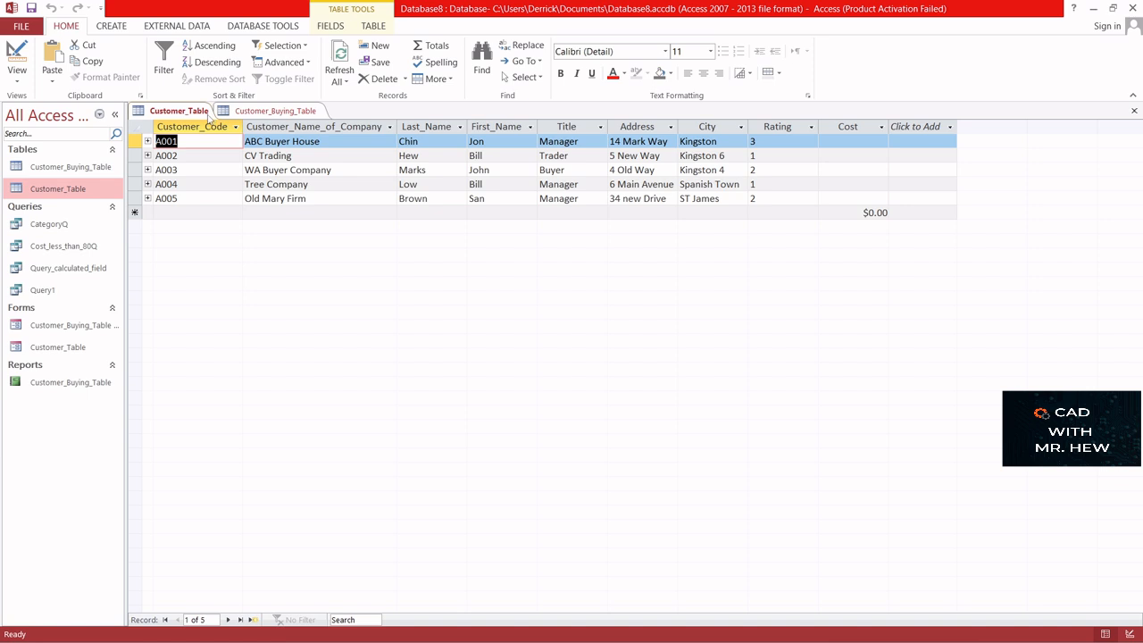
Return to Design view and try to run the Lookup Wizard on the Currency field Cost.
{"action": "left_click", "coordinate": [11, 57]}
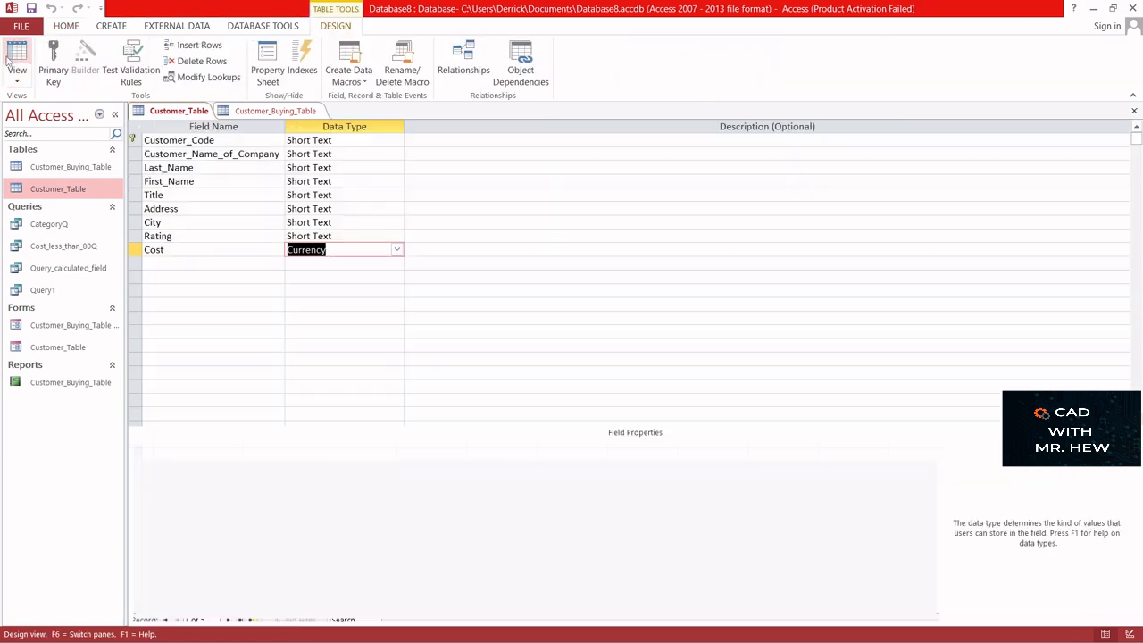
{"action": "left_click", "coordinate": [397, 250]}
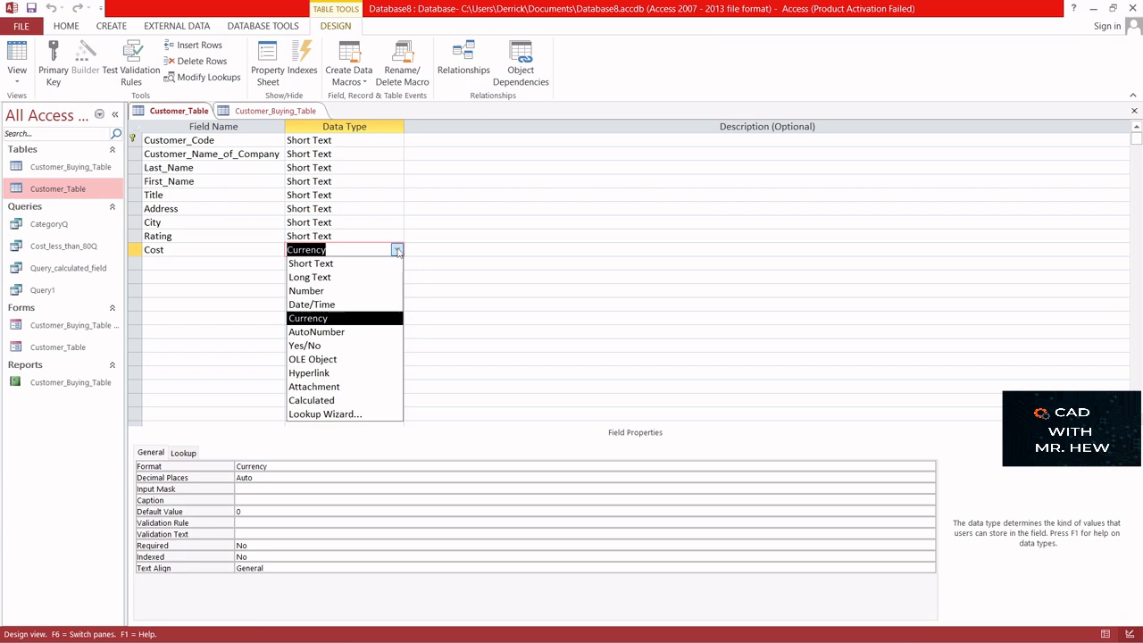
{"action": "left_click", "coordinate": [371, 414]}
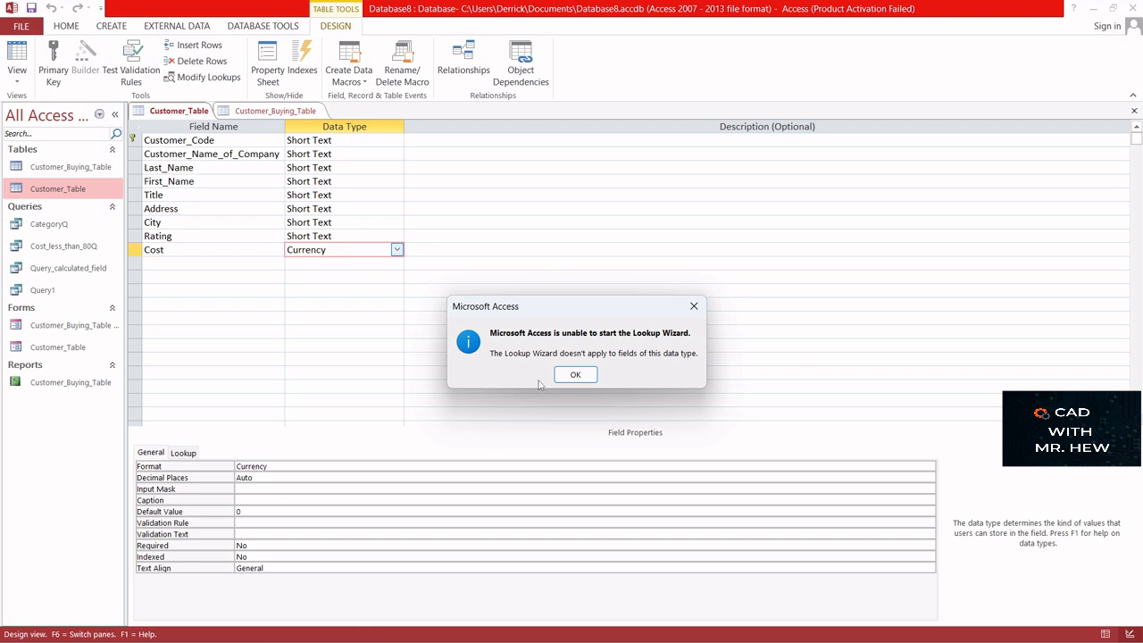
{"action": "left_click", "coordinate": [579, 375]}
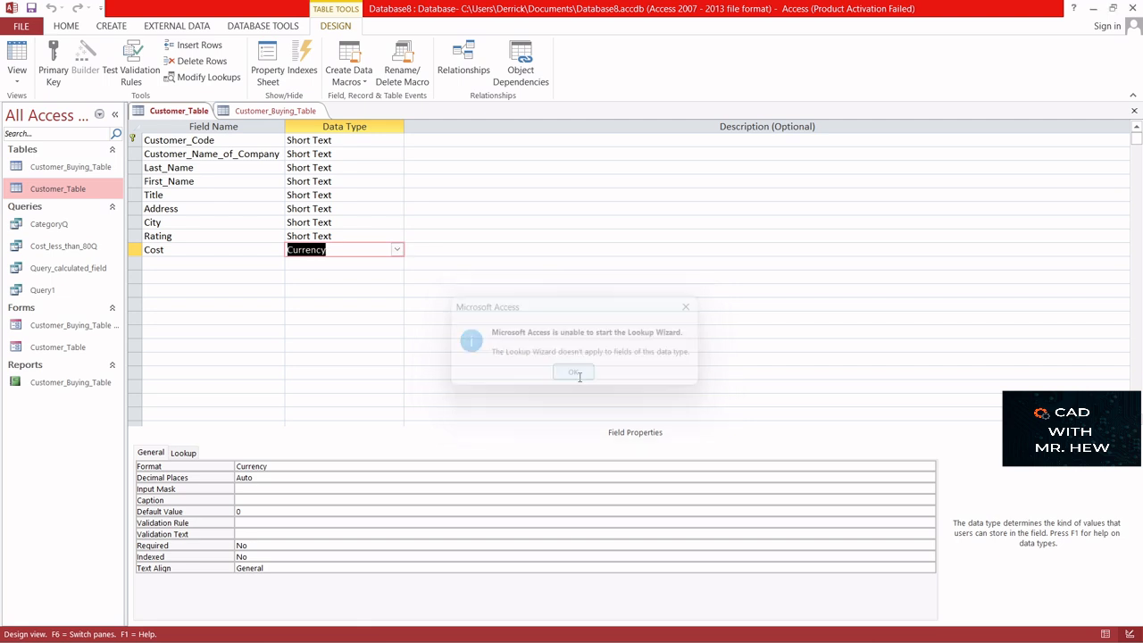
Change the Cost field's data type to Short Text and start the Lookup Wizard for it.
{"action": "left_click", "coordinate": [397, 250]}
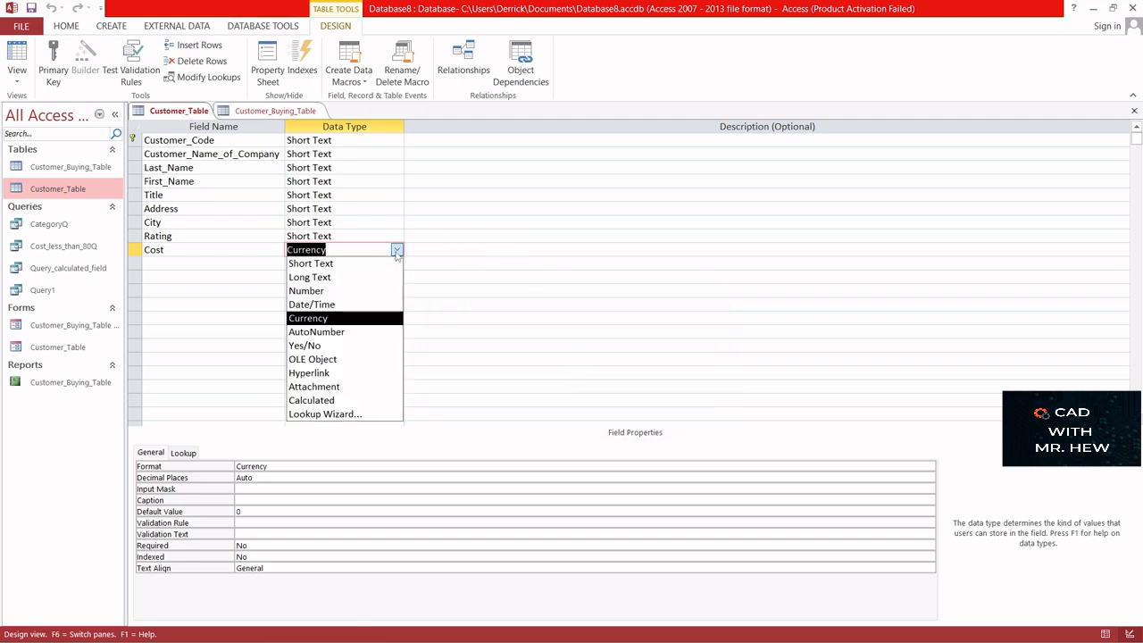
{"action": "left_click", "coordinate": [342, 263]}
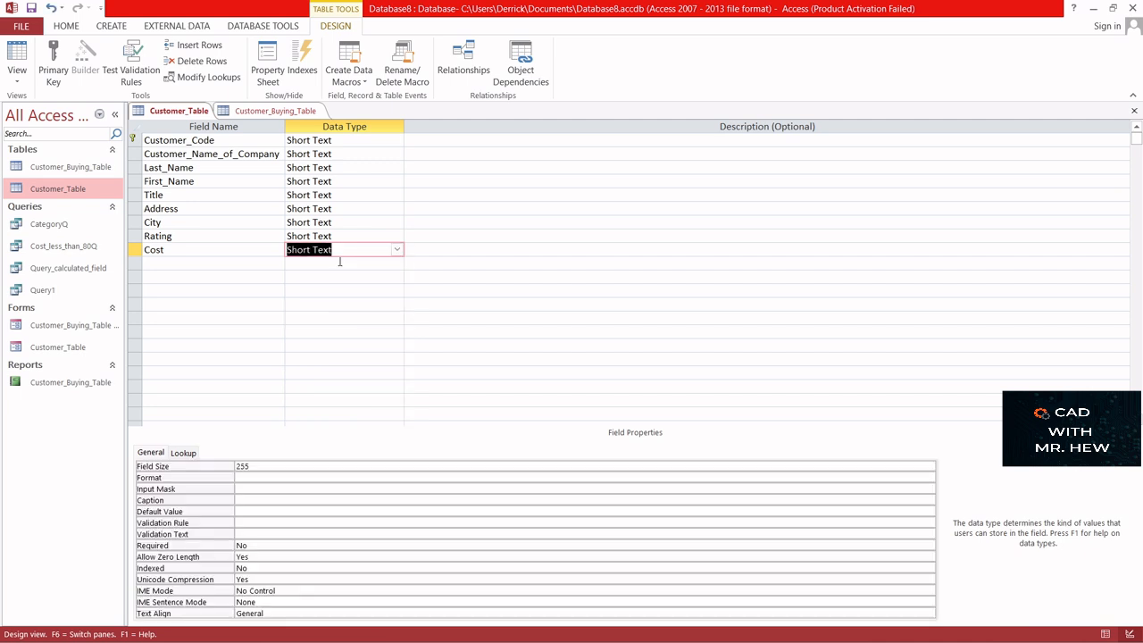
{"action": "left_click", "coordinate": [397, 250]}
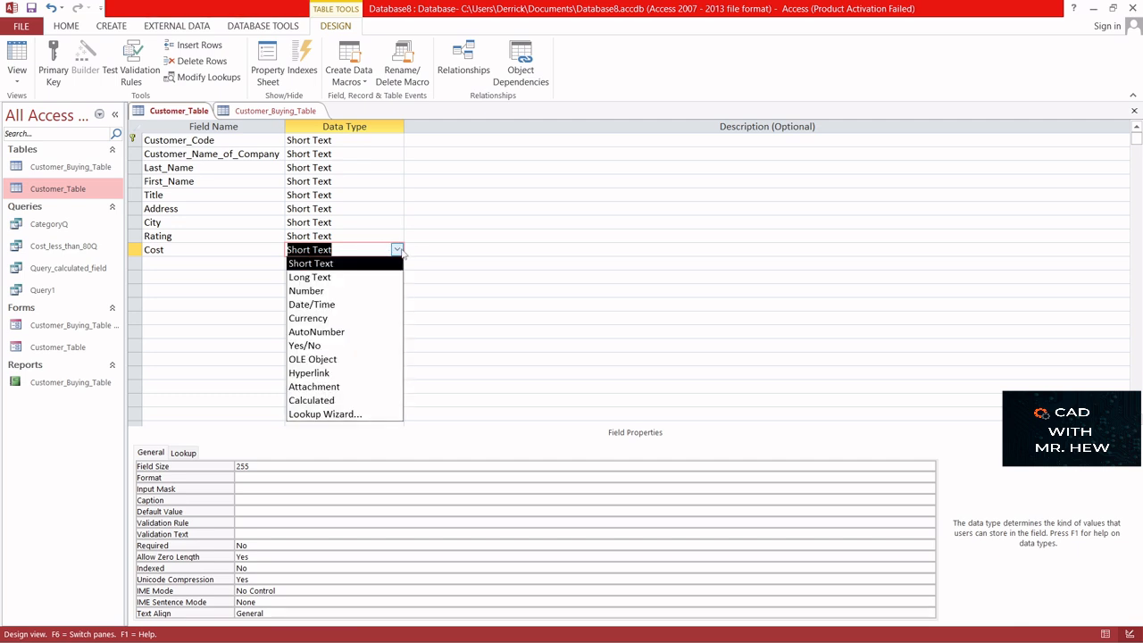
{"action": "left_click", "coordinate": [381, 416]}
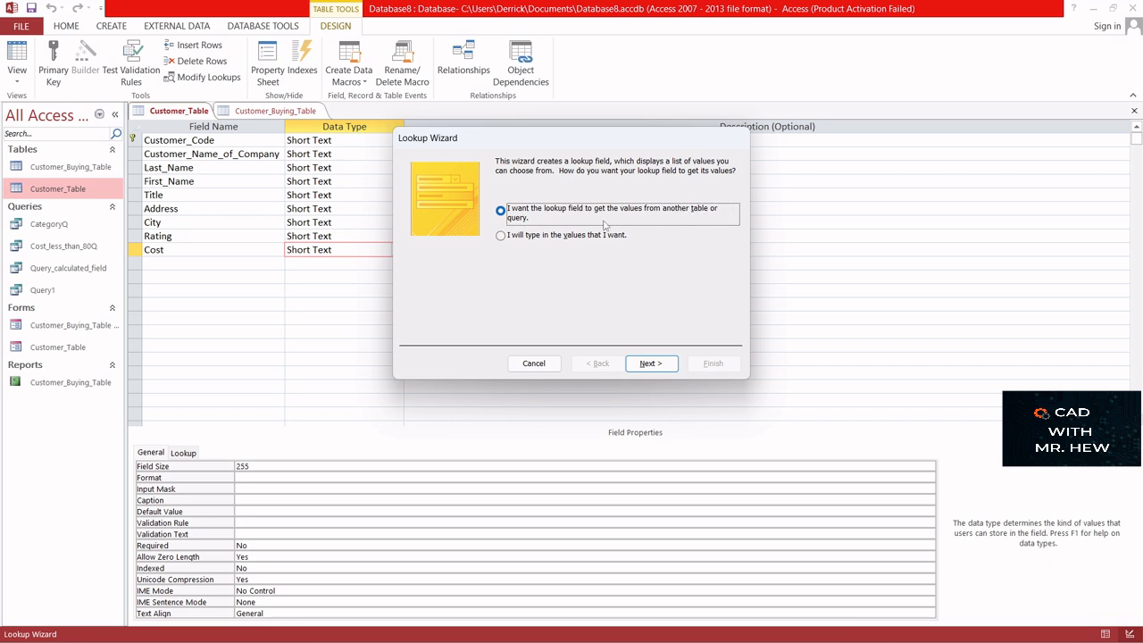
Have the lookup take its values from another table, using the Wholesale_price field of Customer_Buying_Table.
{"action": "left_click", "coordinate": [661, 365]}
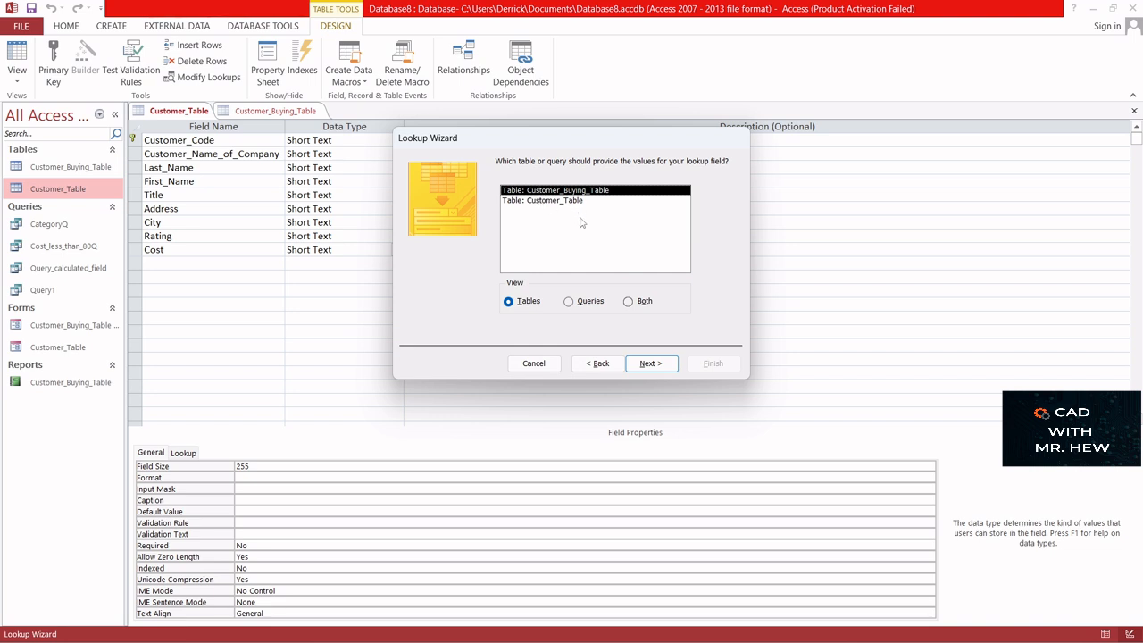
{"action": "left_click", "coordinate": [649, 363]}
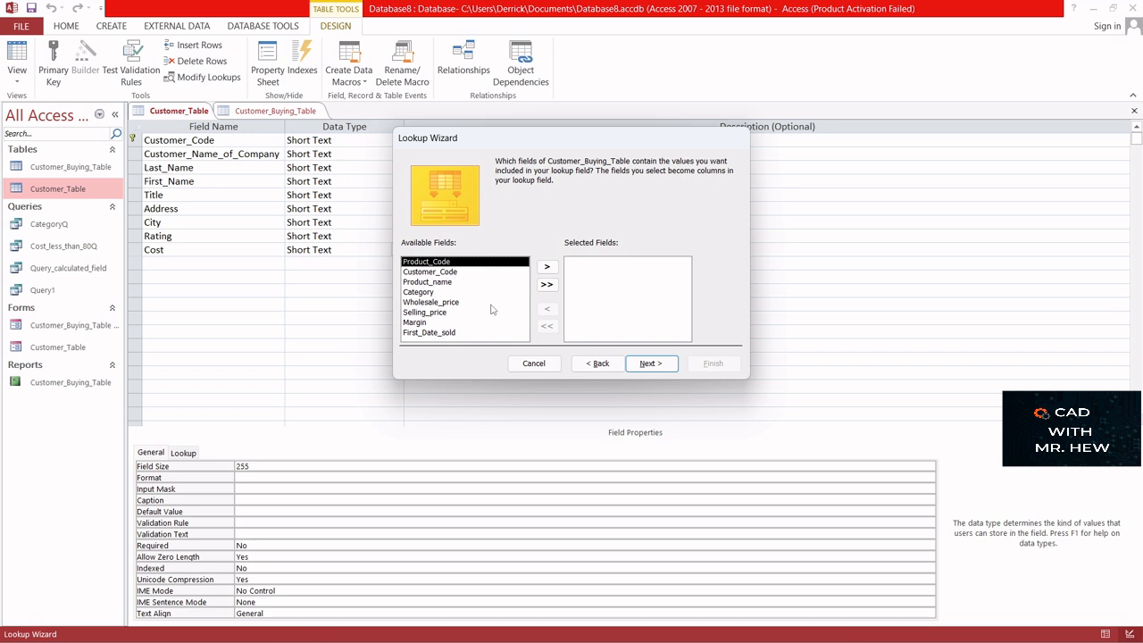
{"action": "left_click", "coordinate": [440, 303]}
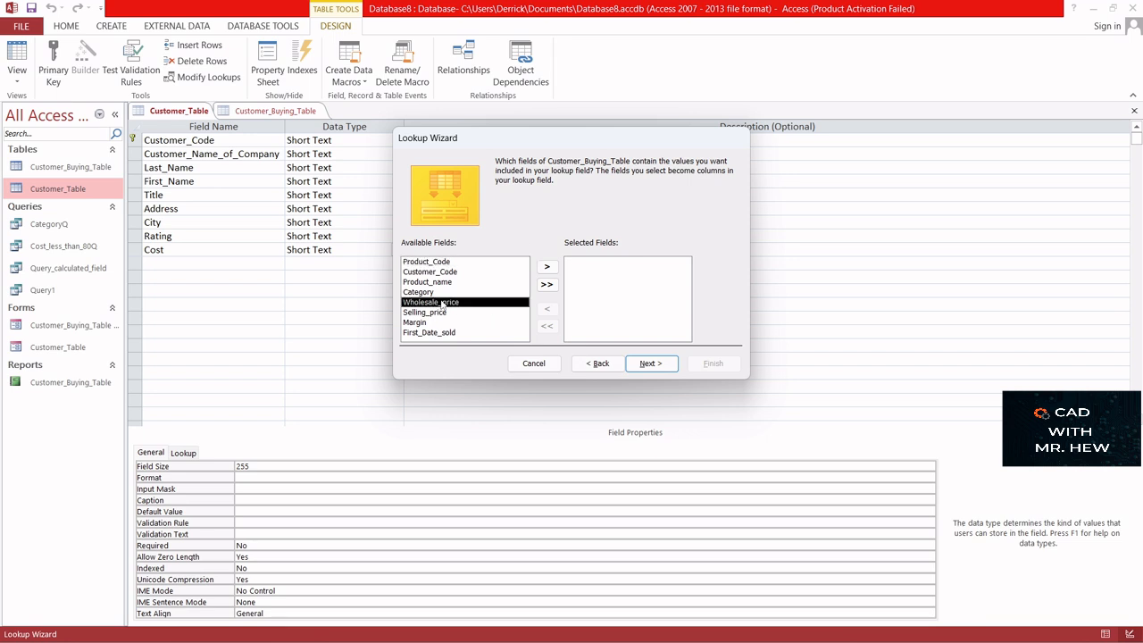
{"action": "left_click", "coordinate": [548, 268]}
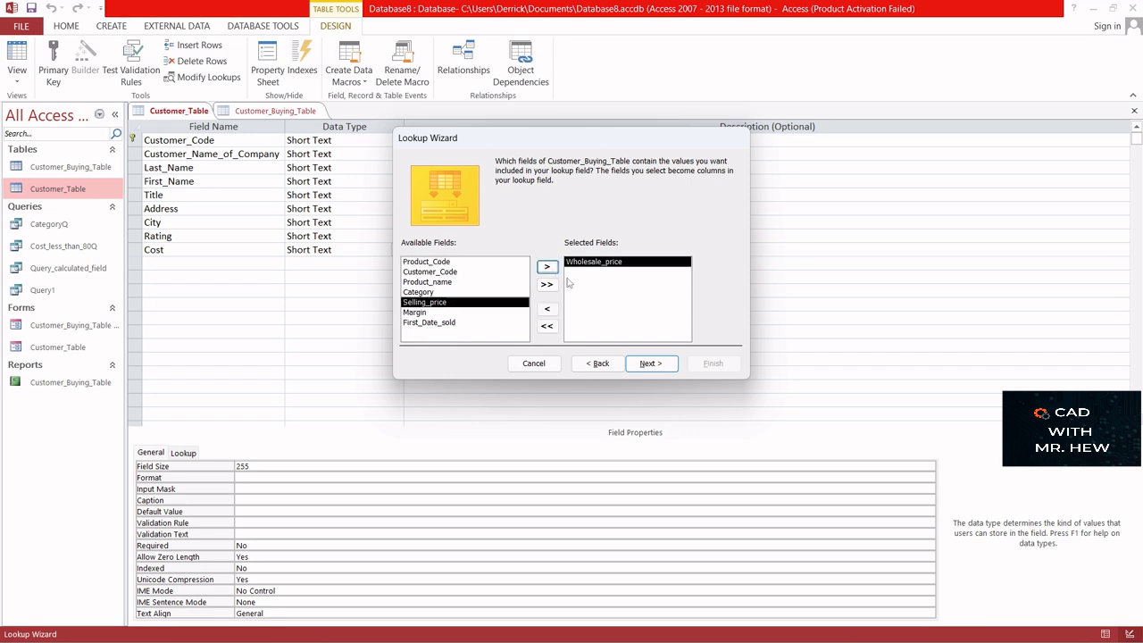
{"action": "left_click", "coordinate": [650, 364]}
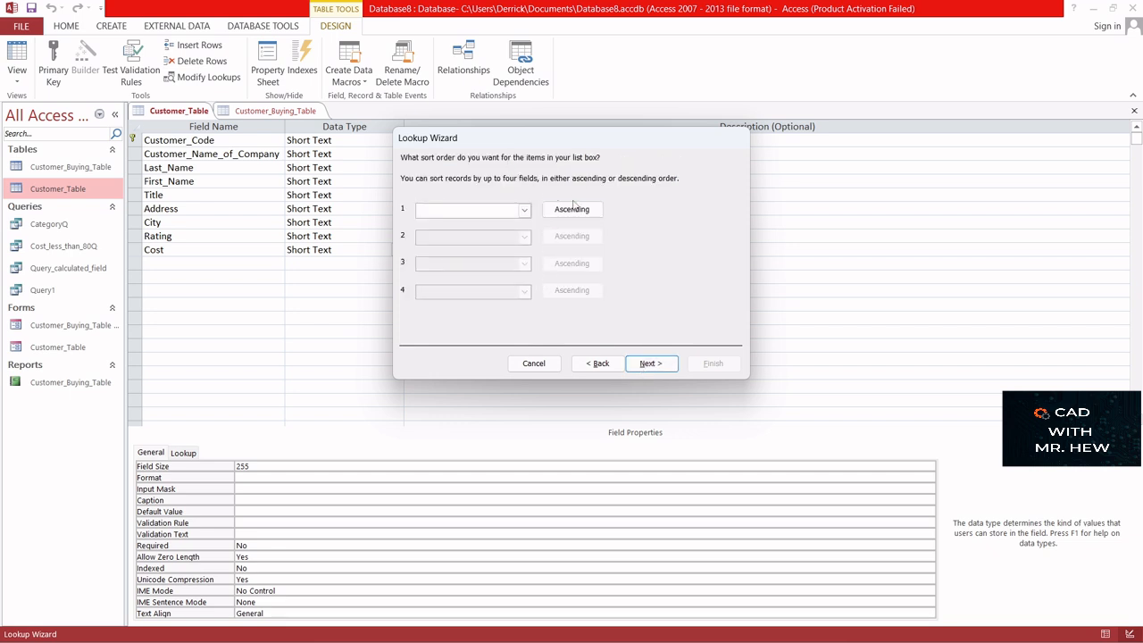
Finish the Cost lookup without a sort order, keeping the key column hidden and the label Cost, and save the table.
{"action": "left_click", "coordinate": [649, 366]}
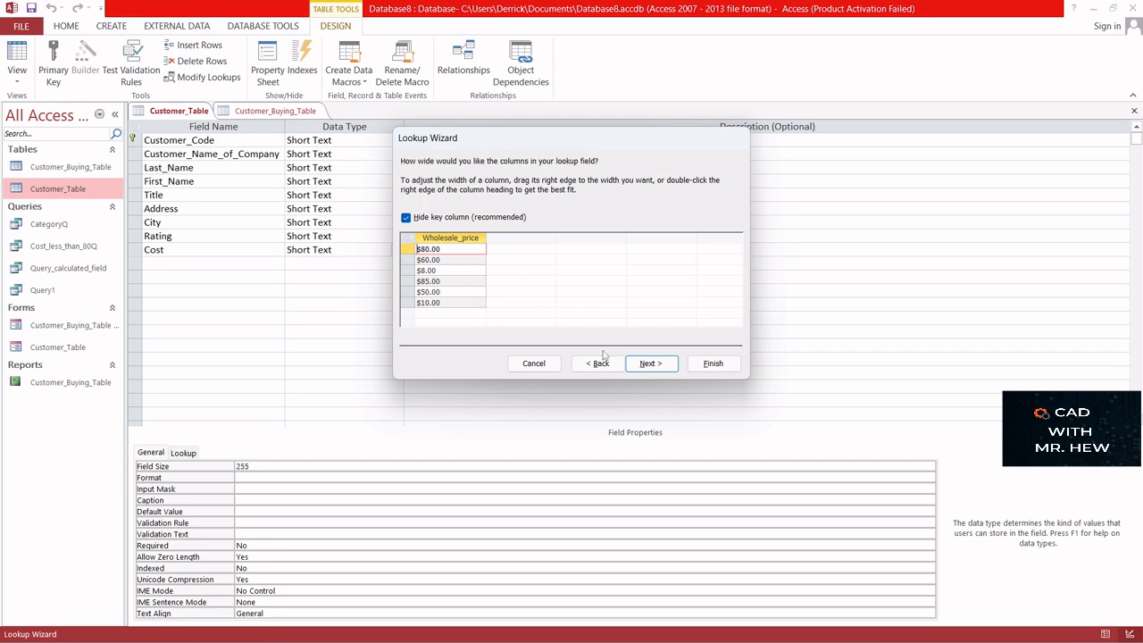
{"action": "left_click", "coordinate": [650, 365]}
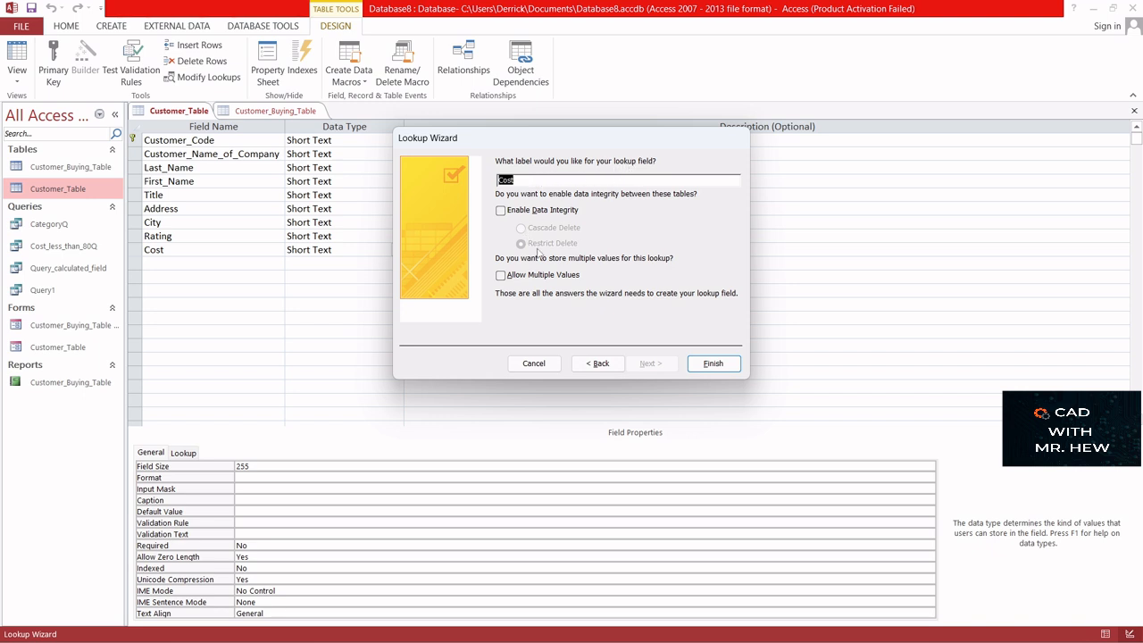
{"action": "left_click", "coordinate": [711, 363]}
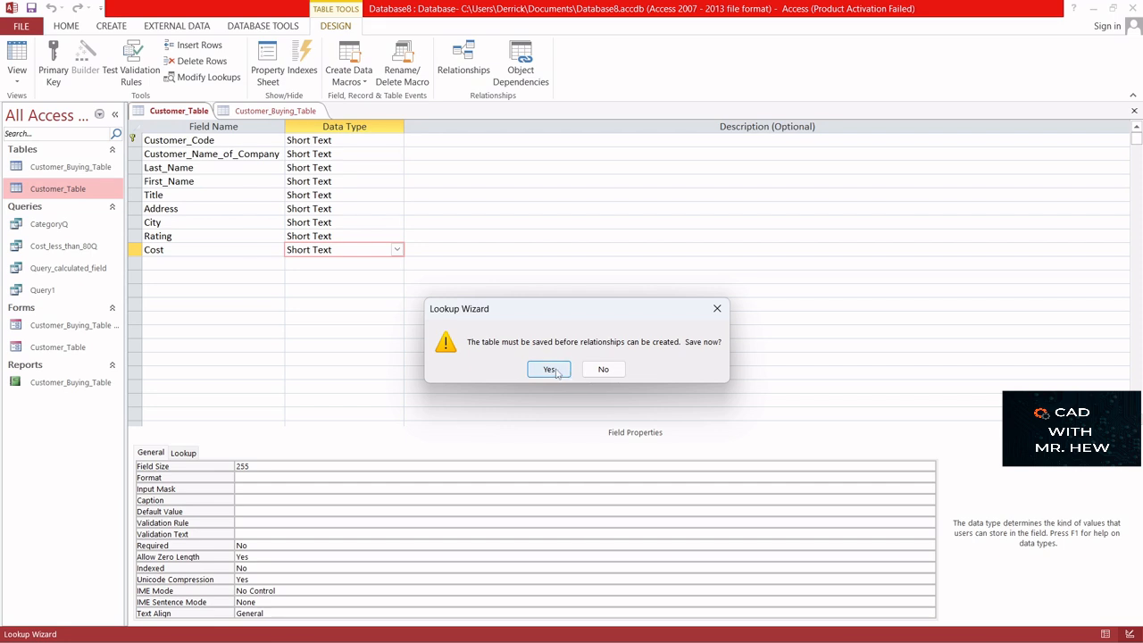
{"action": "left_click", "coordinate": [550, 368]}
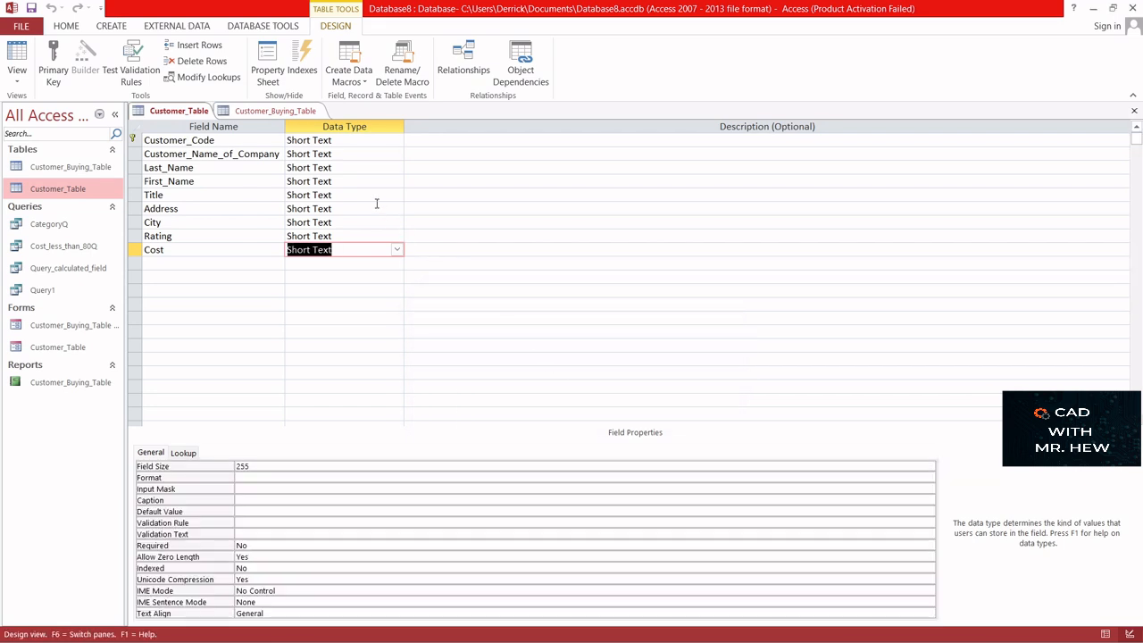
In Datasheet view, set Cost to $8.00 for ABC Buyer House, $85.00 for CV Trading and $10.00 for WA Buyer Company.
{"action": "left_click", "coordinate": [15, 57]}
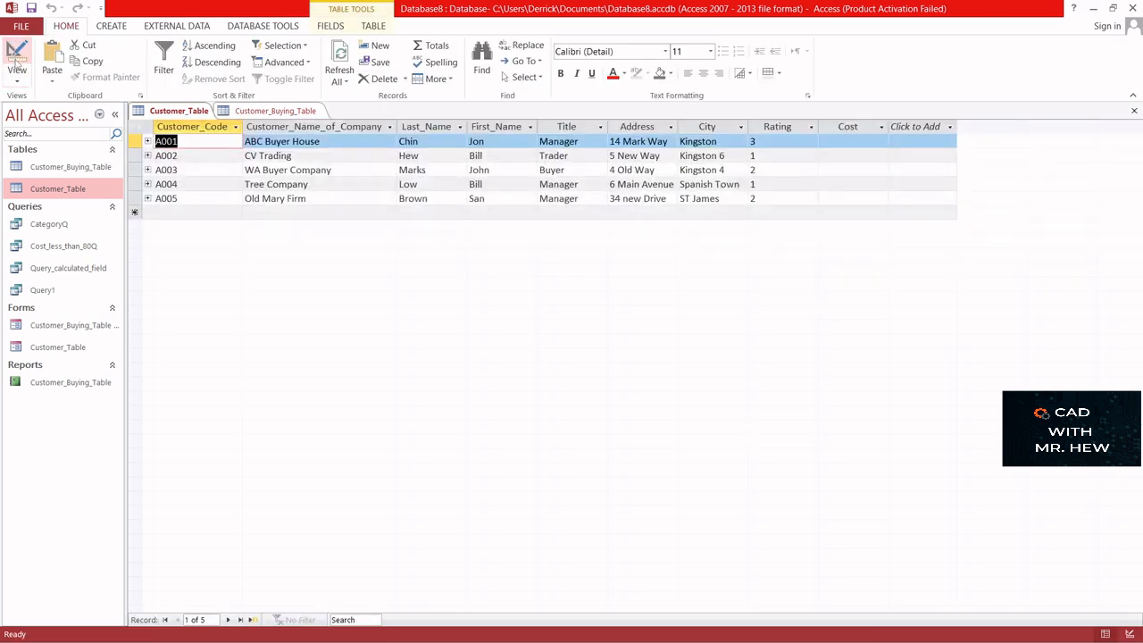
{"action": "left_click", "coordinate": [865, 141]}
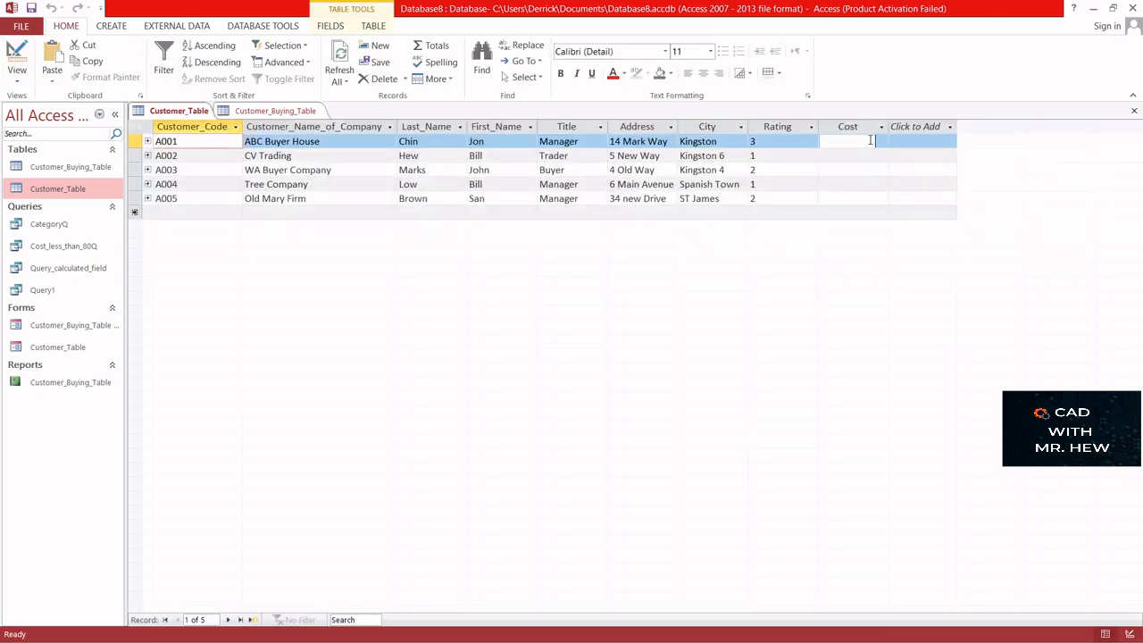
{"action": "left_click", "coordinate": [881, 142]}
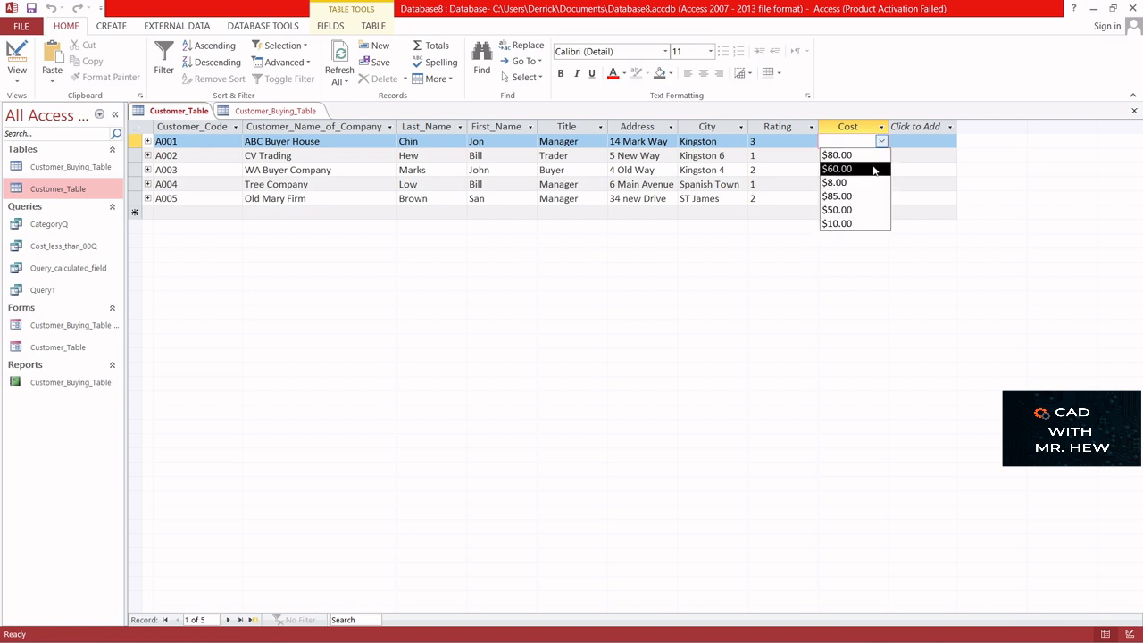
{"action": "left_click", "coordinate": [869, 182]}
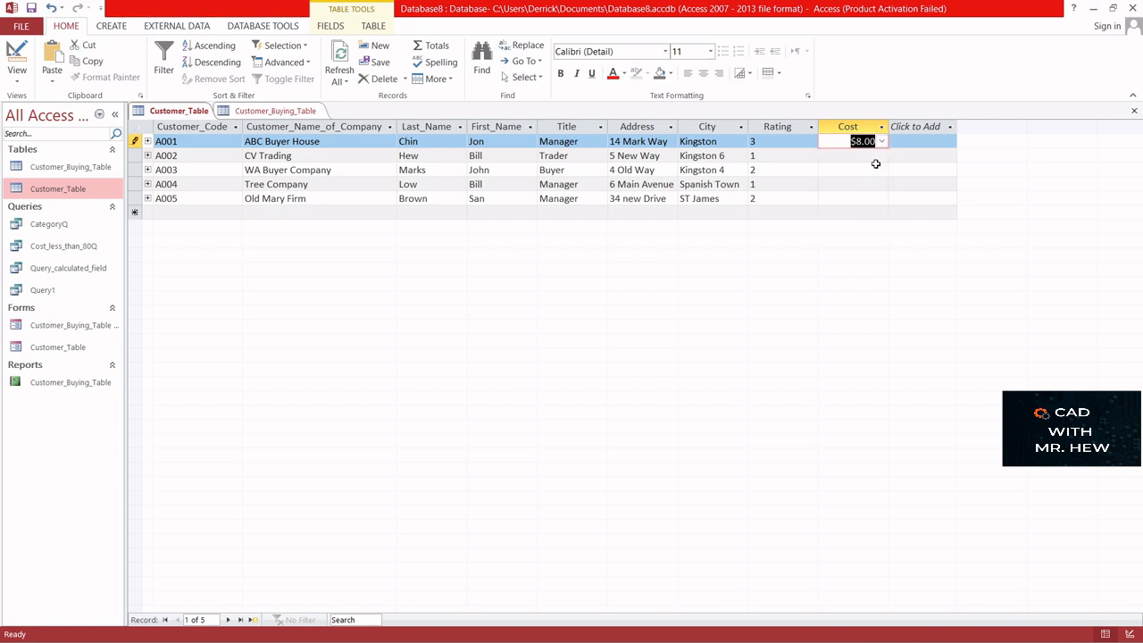
{"action": "left_click", "coordinate": [877, 156]}
{"action": "left_click", "coordinate": [881, 157]}
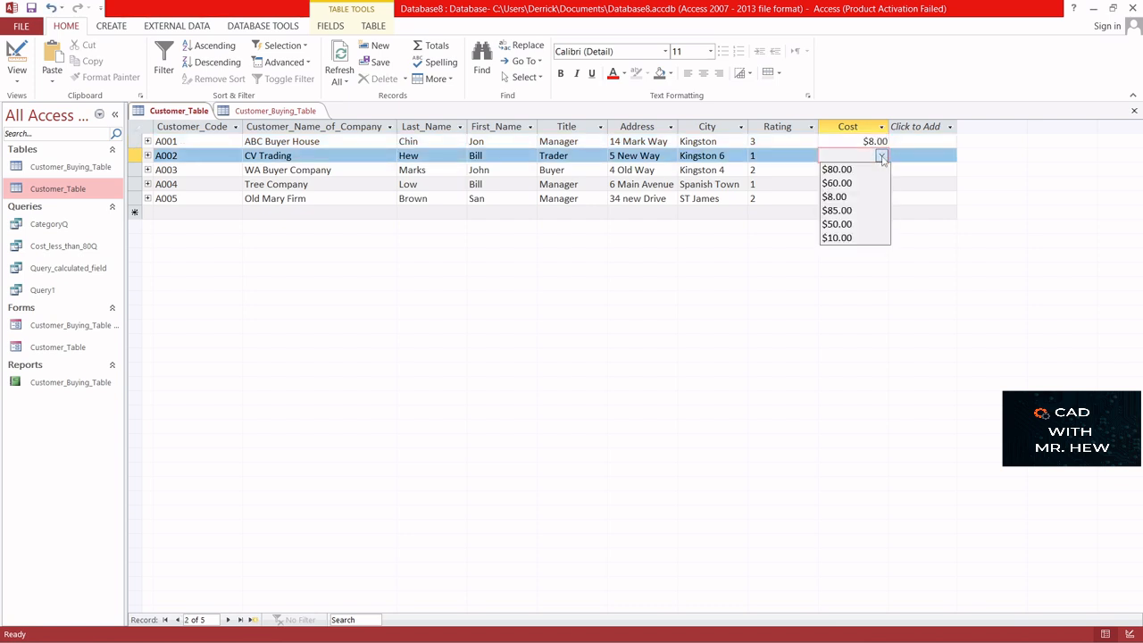
{"action": "left_click", "coordinate": [880, 211]}
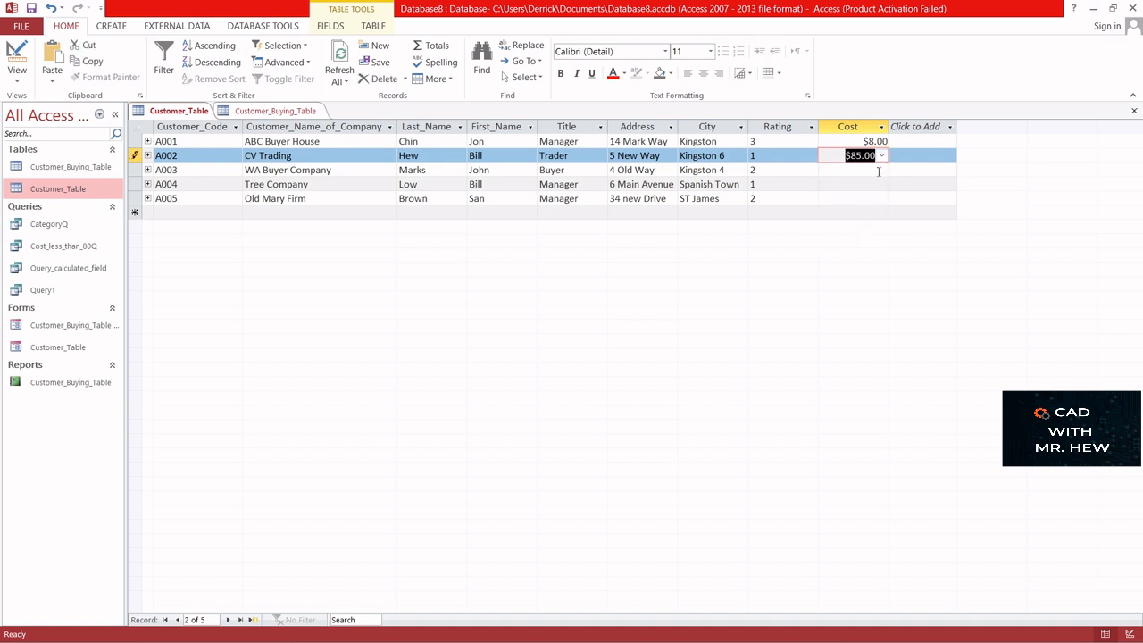
{"action": "left_click", "coordinate": [881, 170]}
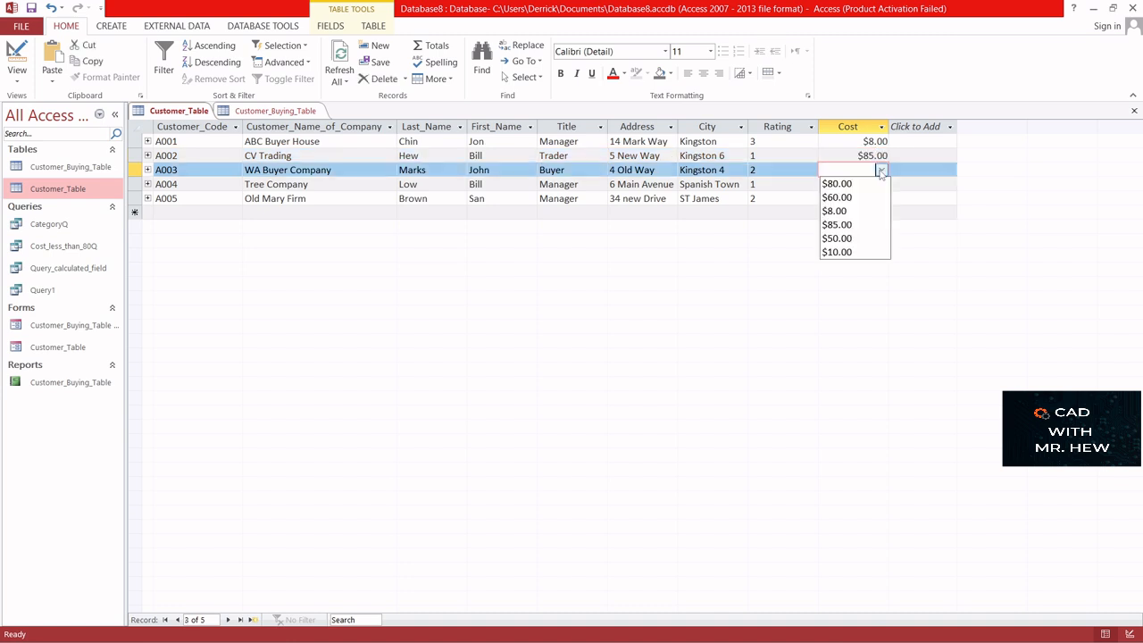
{"action": "left_click", "coordinate": [876, 252]}
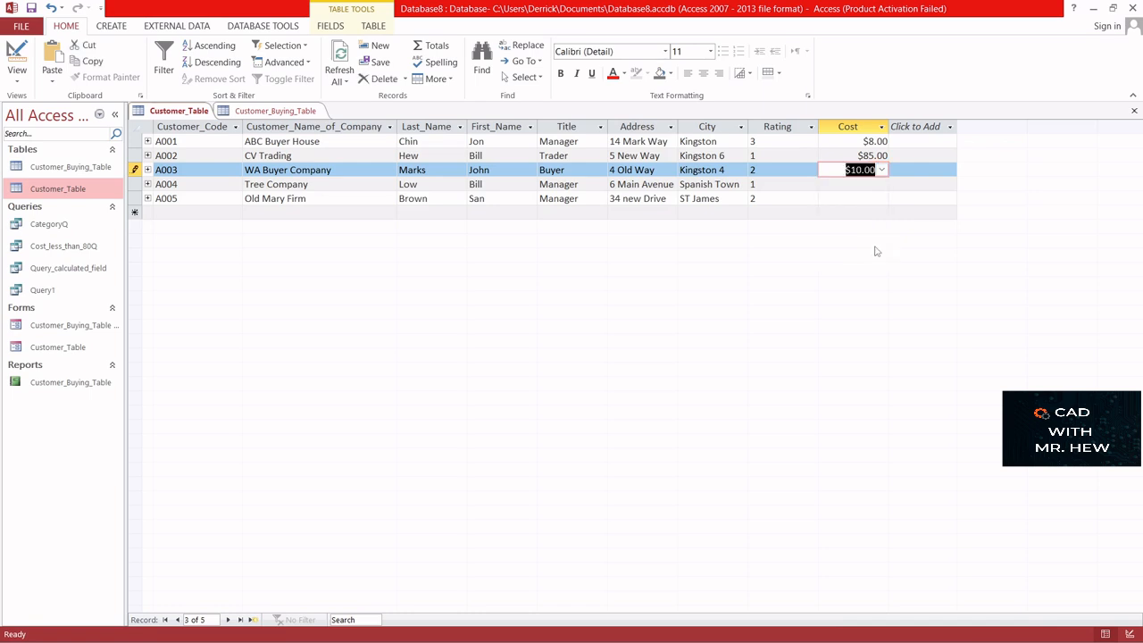
Set Cost to $60.00 for both Tree Company and Old Mary Firm, choosing from the lookup values.
{"action": "left_click", "coordinate": [882, 184]}
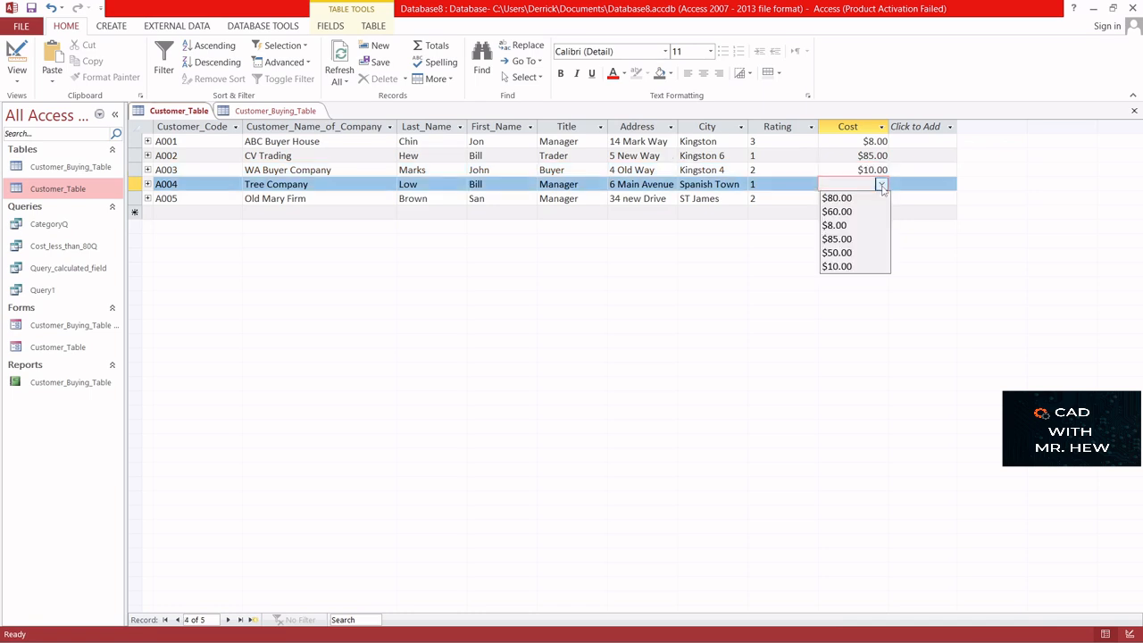
{"action": "left_click", "coordinate": [874, 267]}
{"action": "left_click", "coordinate": [882, 185]}
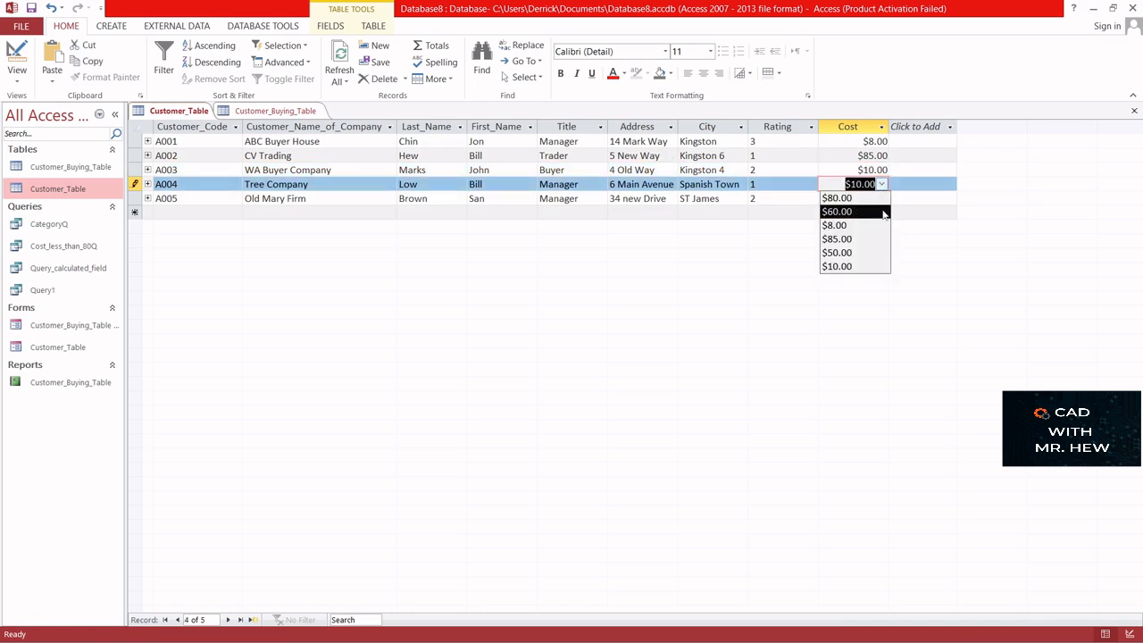
{"action": "left_click", "coordinate": [885, 215]}
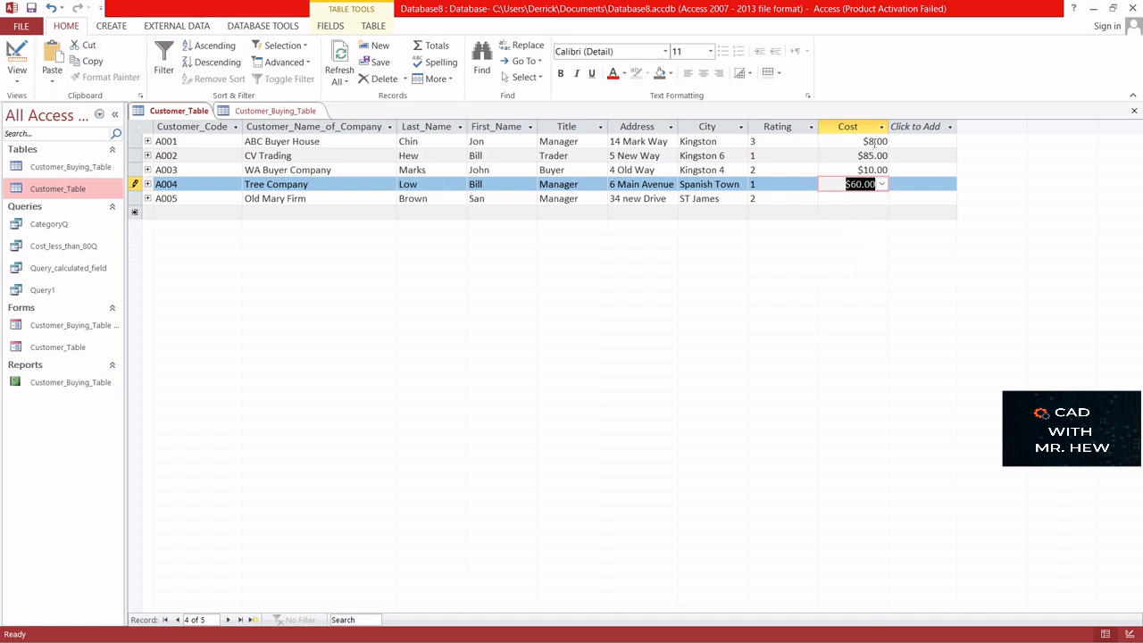
{"action": "left_click", "coordinate": [868, 198]}
{"action": "left_click", "coordinate": [882, 200]}
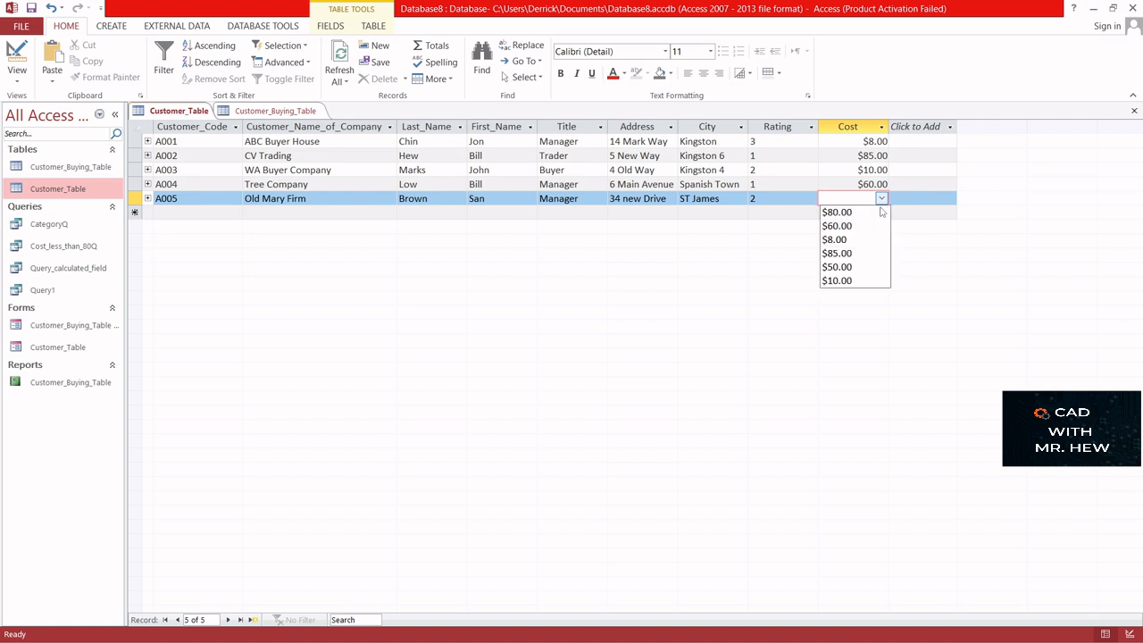
{"action": "left_click", "coordinate": [863, 225]}
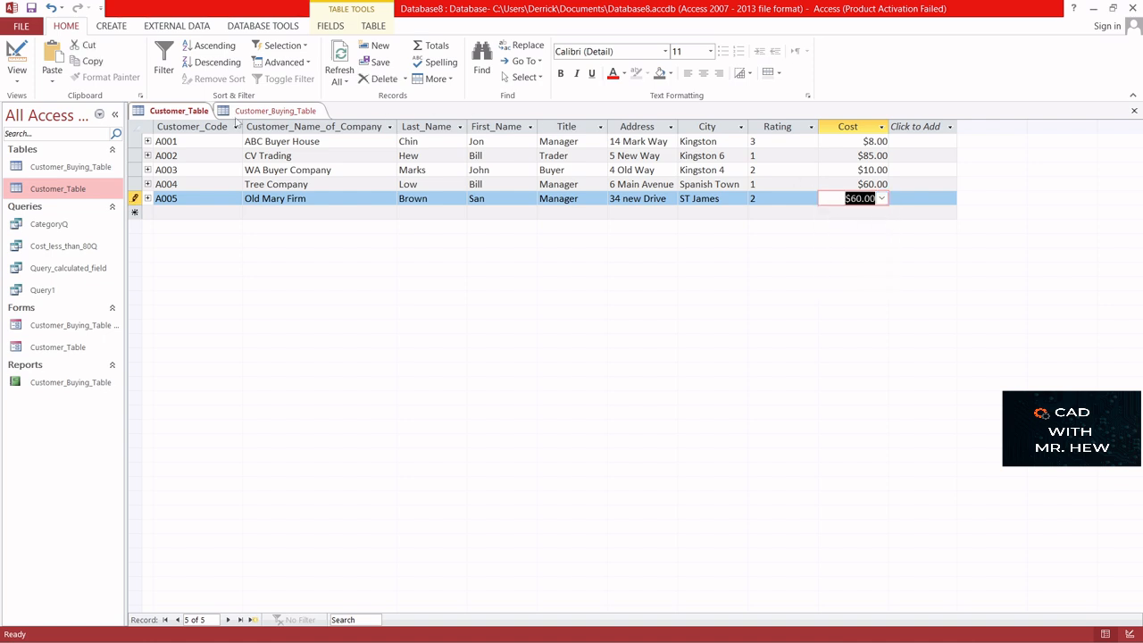
Return to Design view and examine the lookup properties of the Cost field.
{"action": "left_click", "coordinate": [17, 55]}
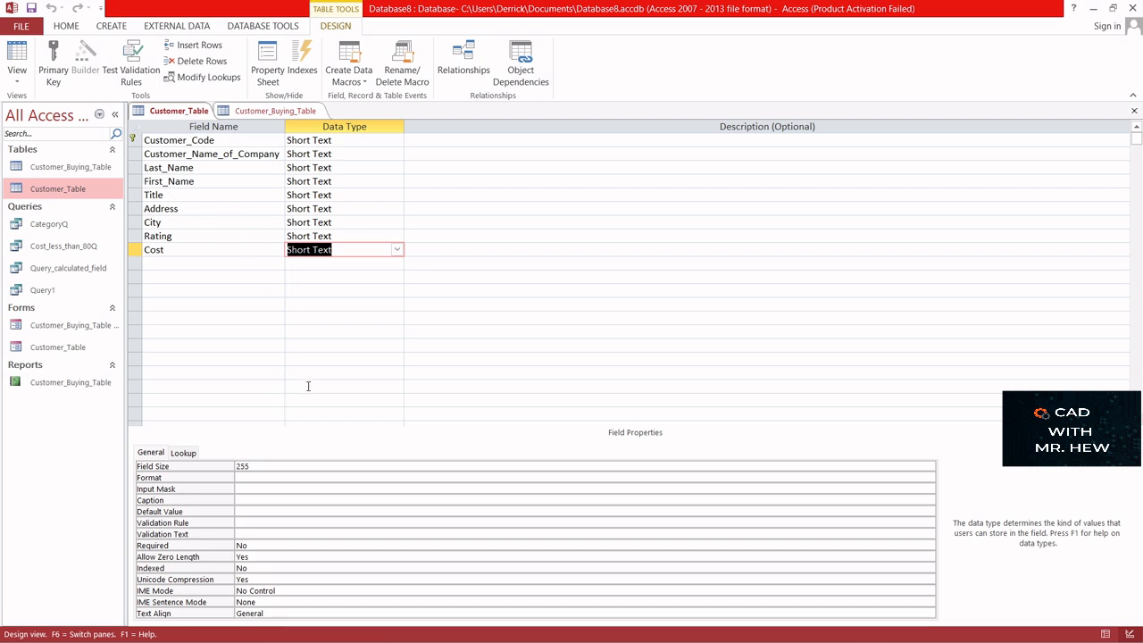
{"action": "left_click", "coordinate": [185, 452]}
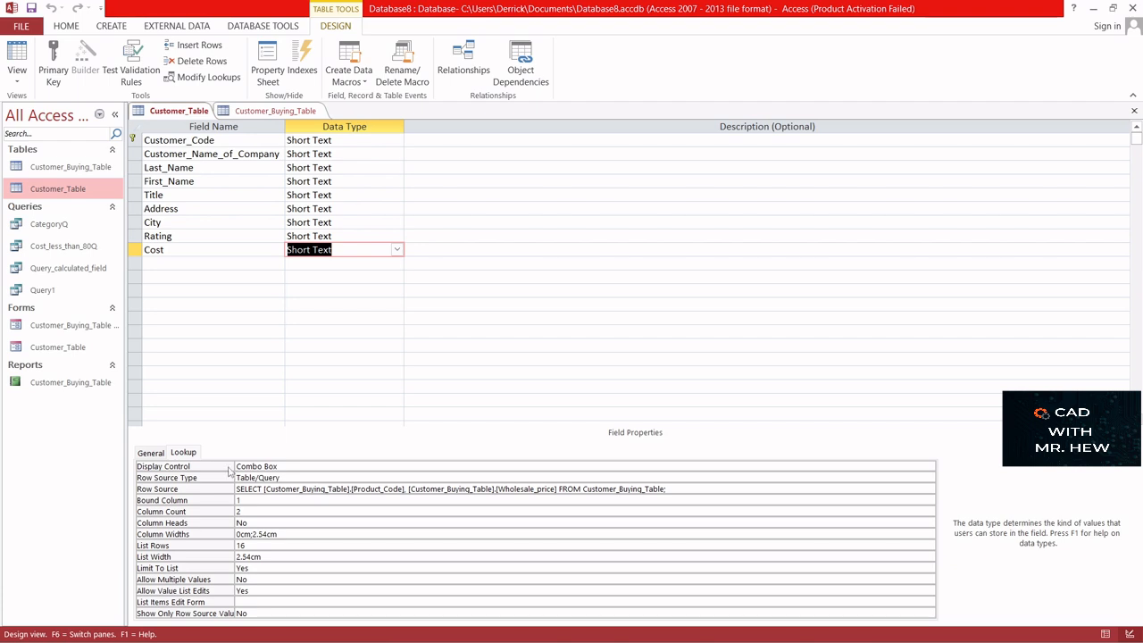